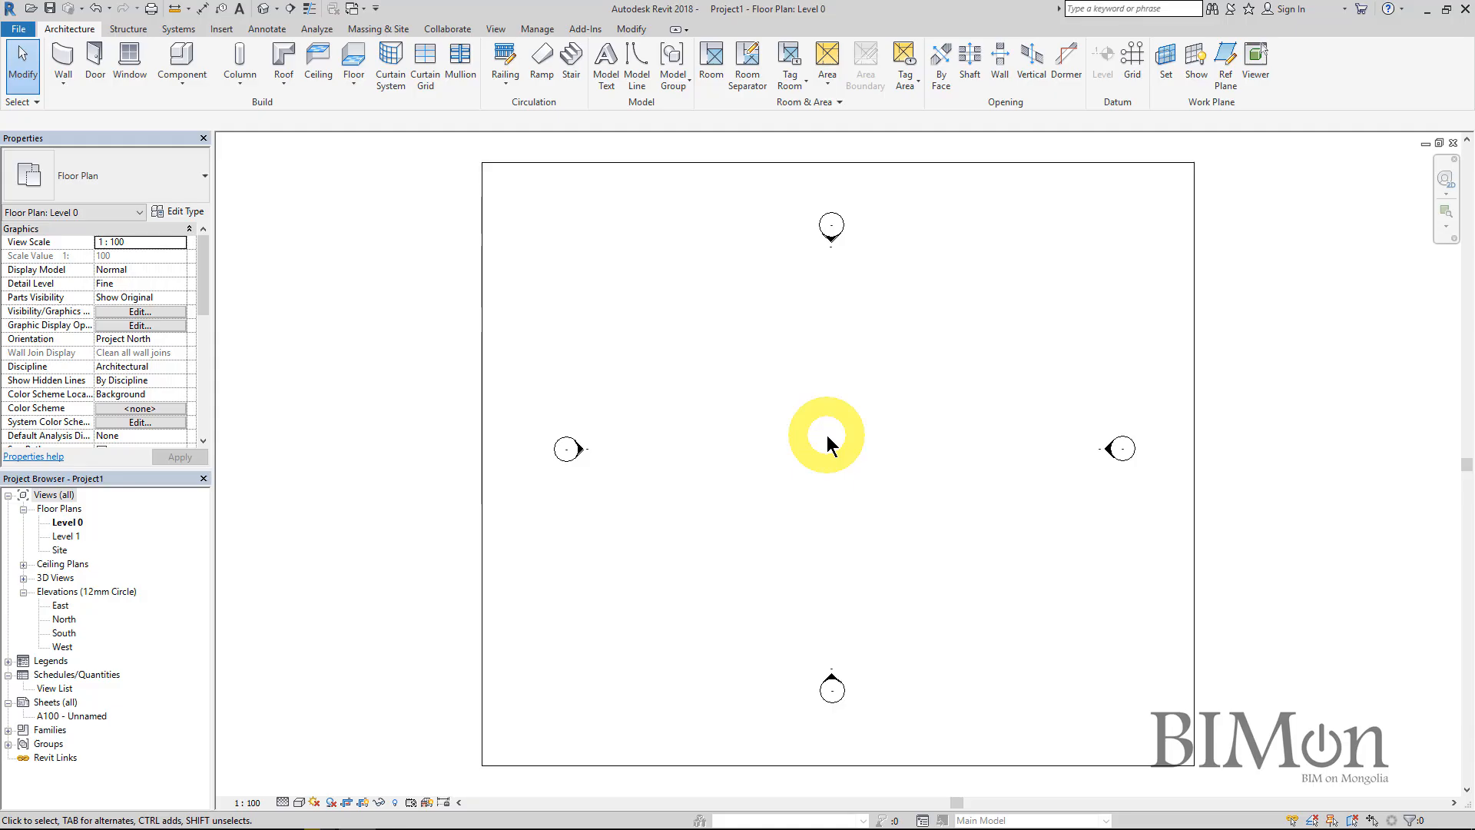
Step: Place a text note reading "BIM on Mongolia" in the upper-left part of the Level 0 floor plan
left_click(267, 29)
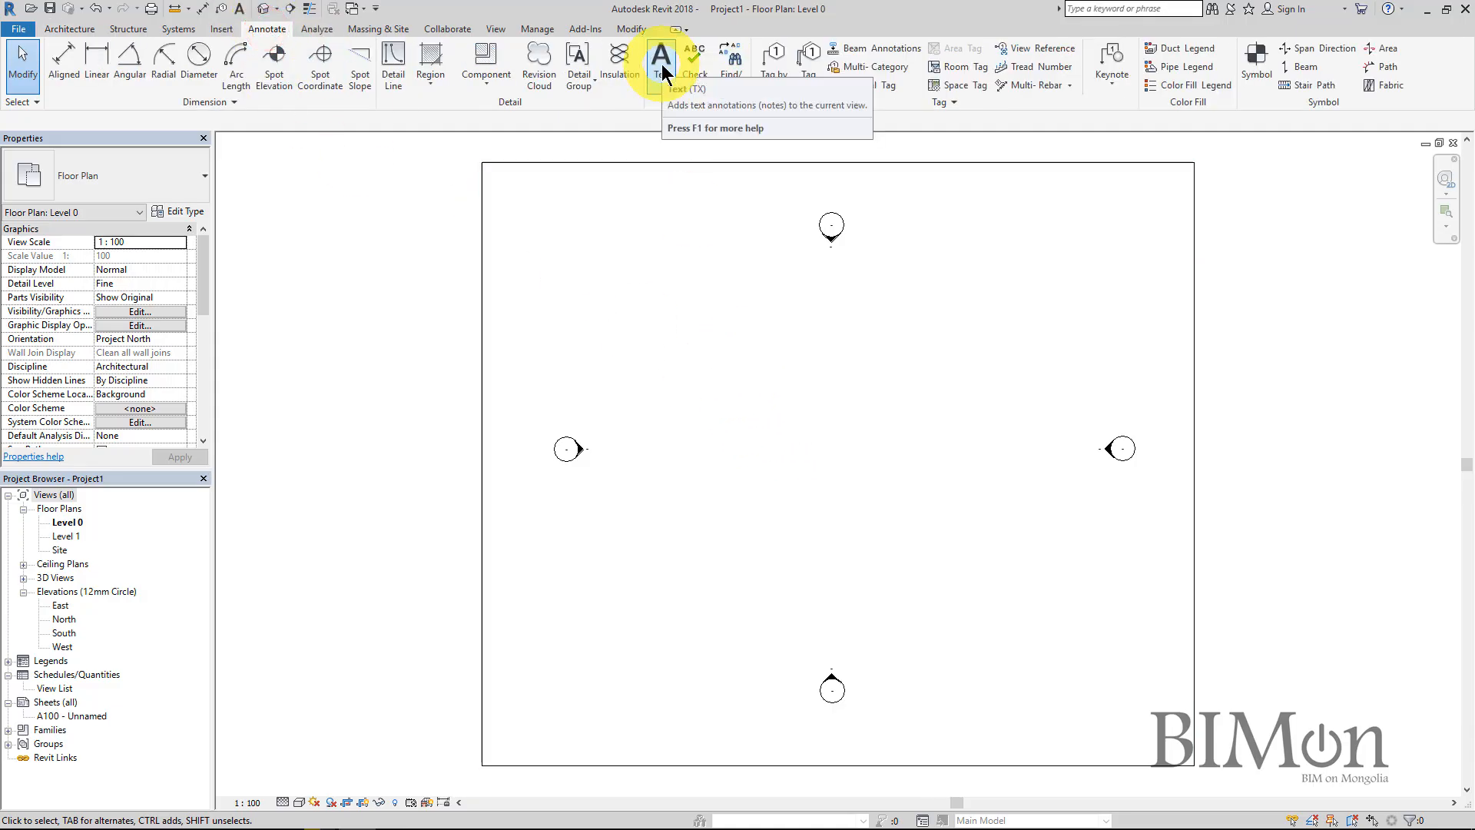
left_click(240, 12)
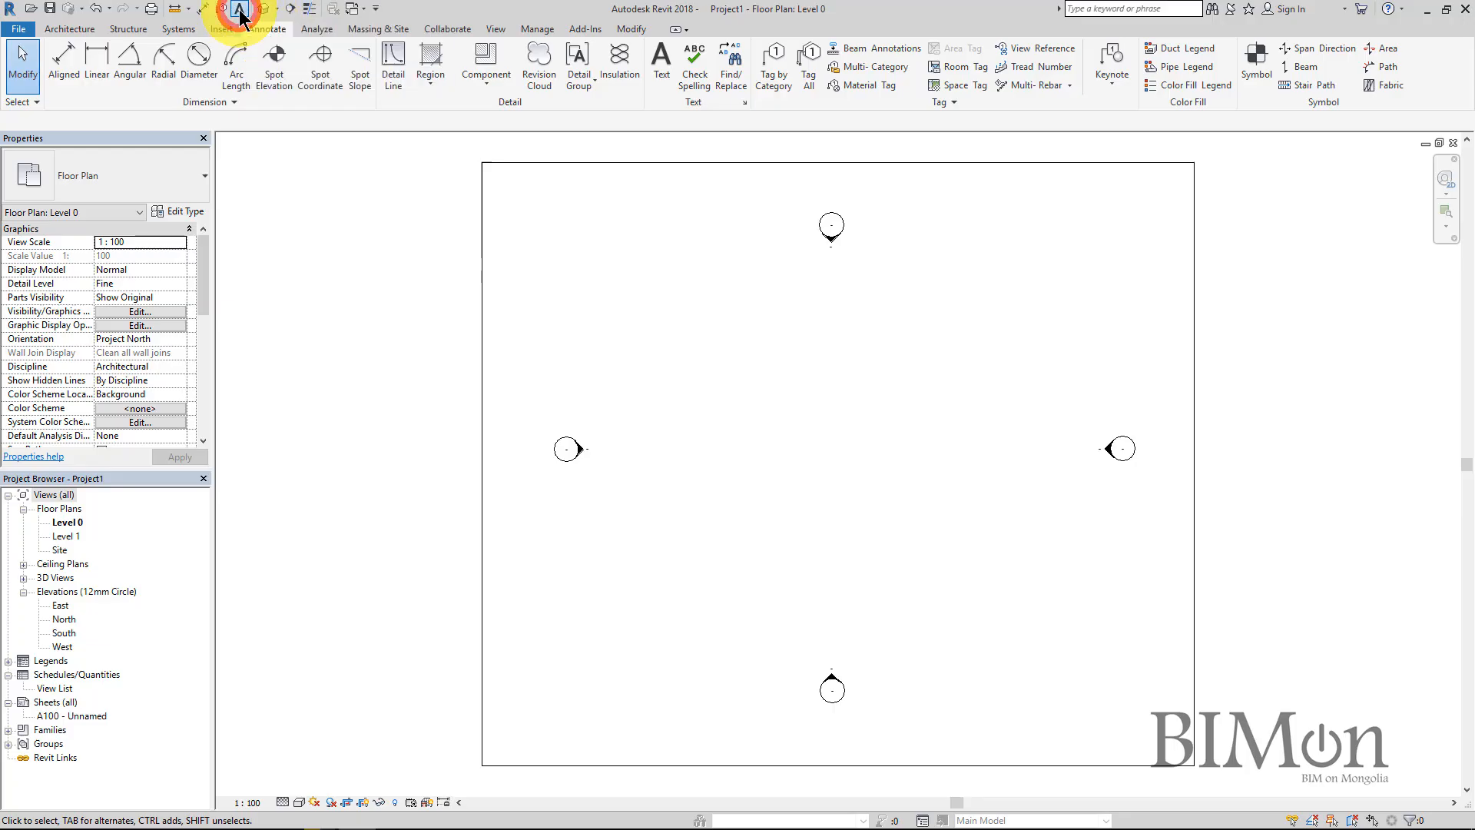
left_click(701, 376)
type("BIM on Mongolia")
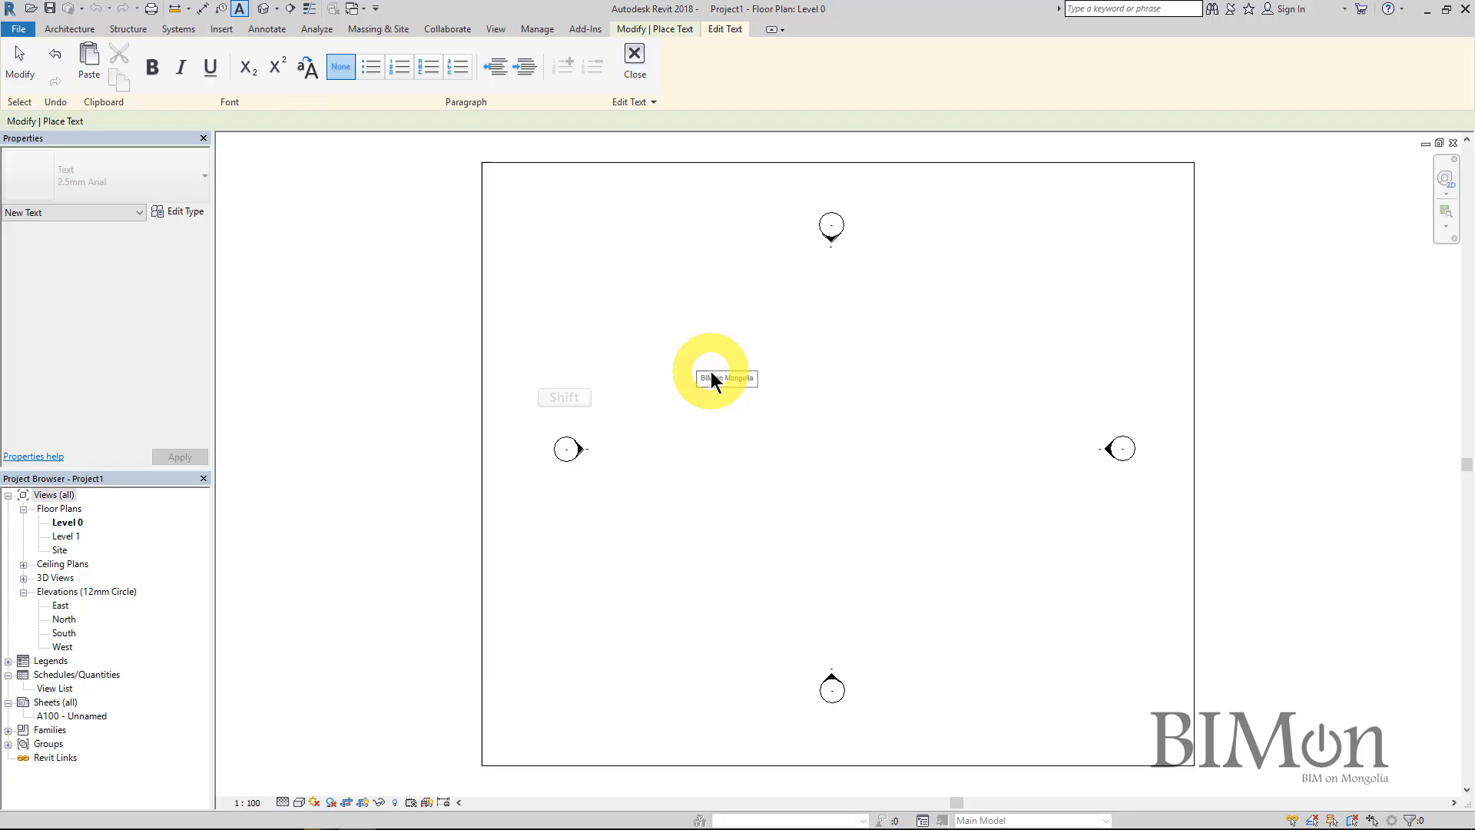
left_click(788, 474)
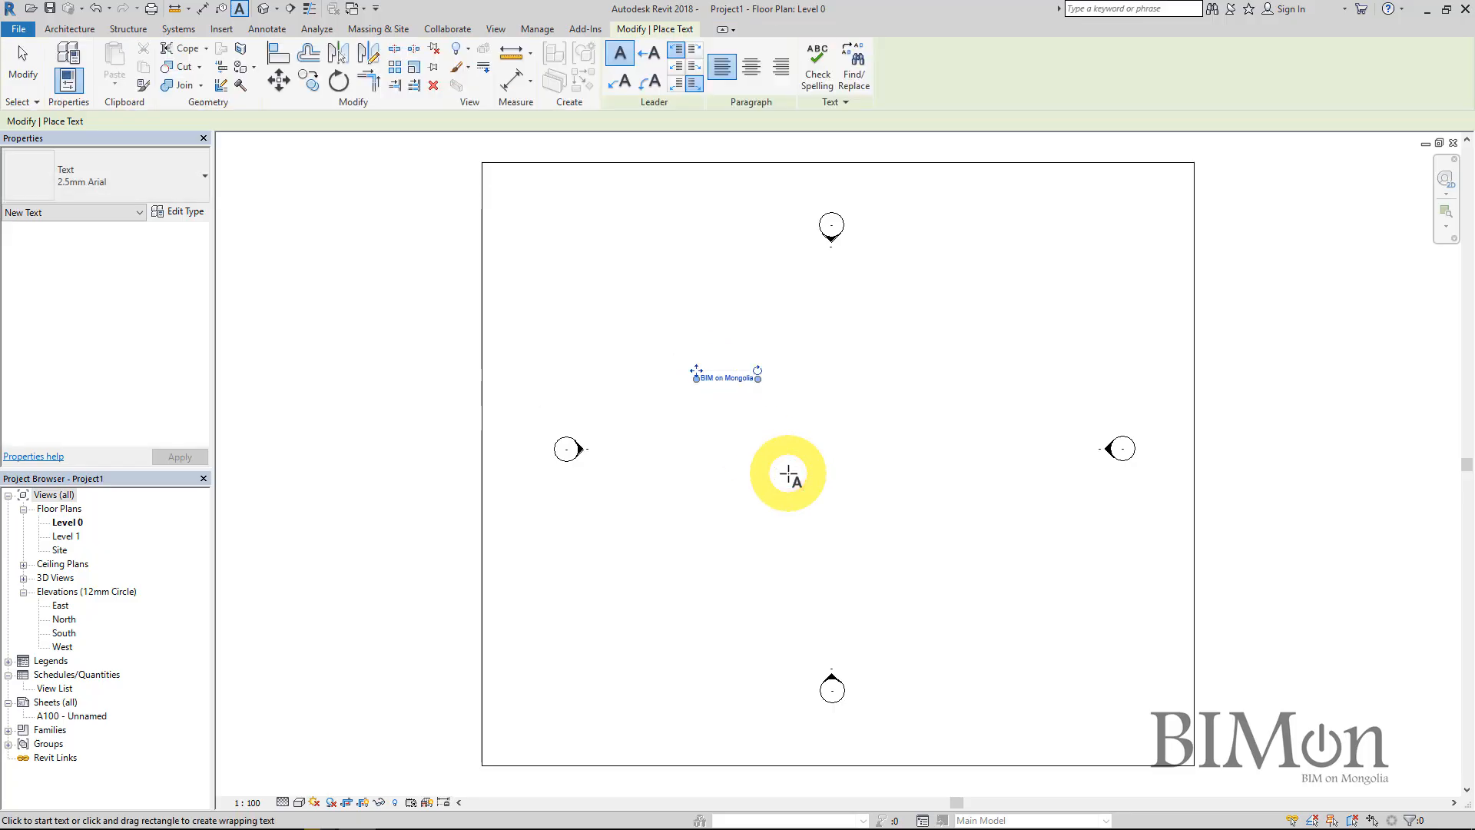
Step: Add the New command to the Quick Access Toolbar and remove it again
left_click(376, 8)
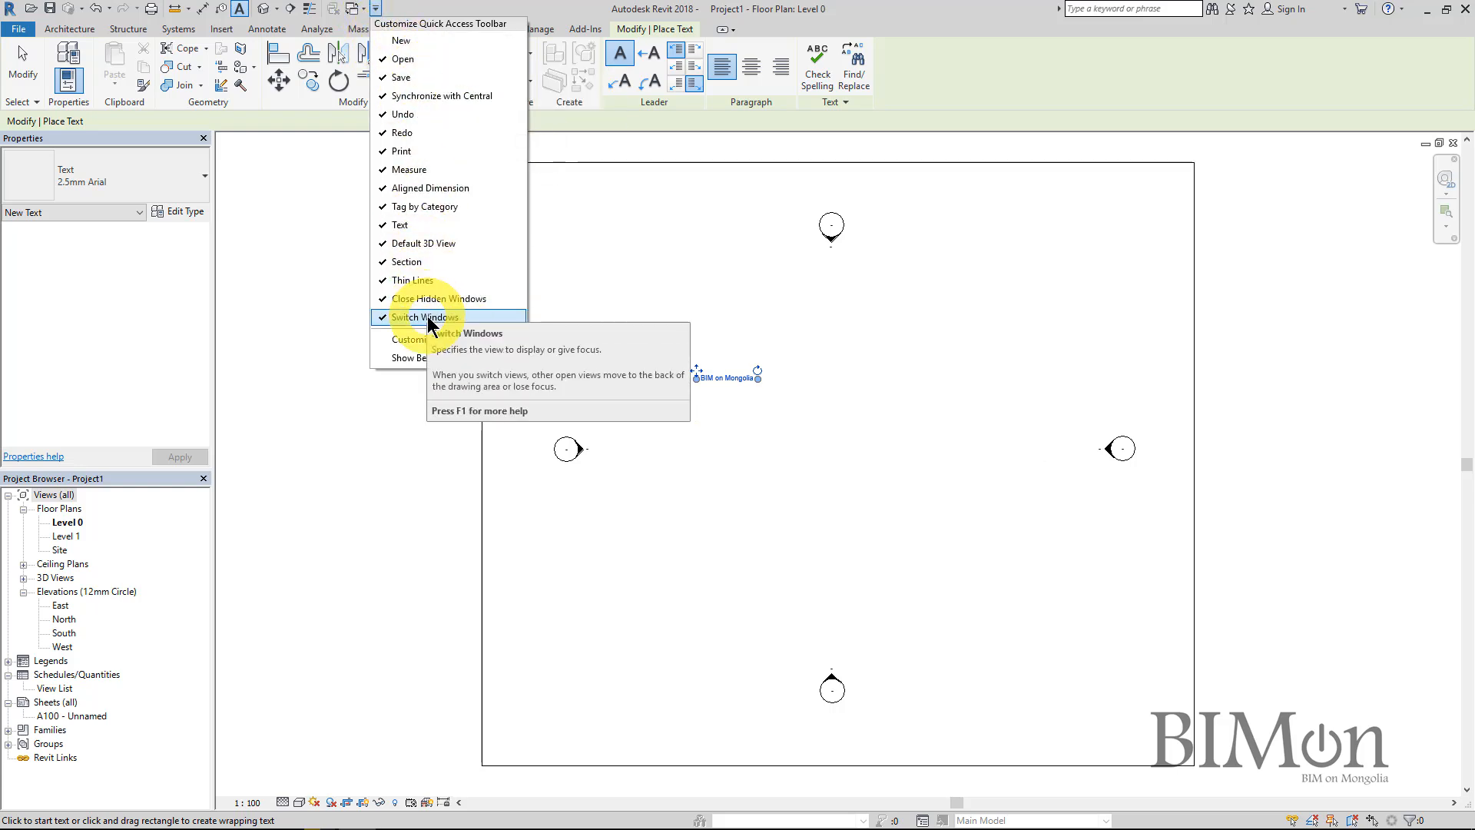
left_click(385, 43)
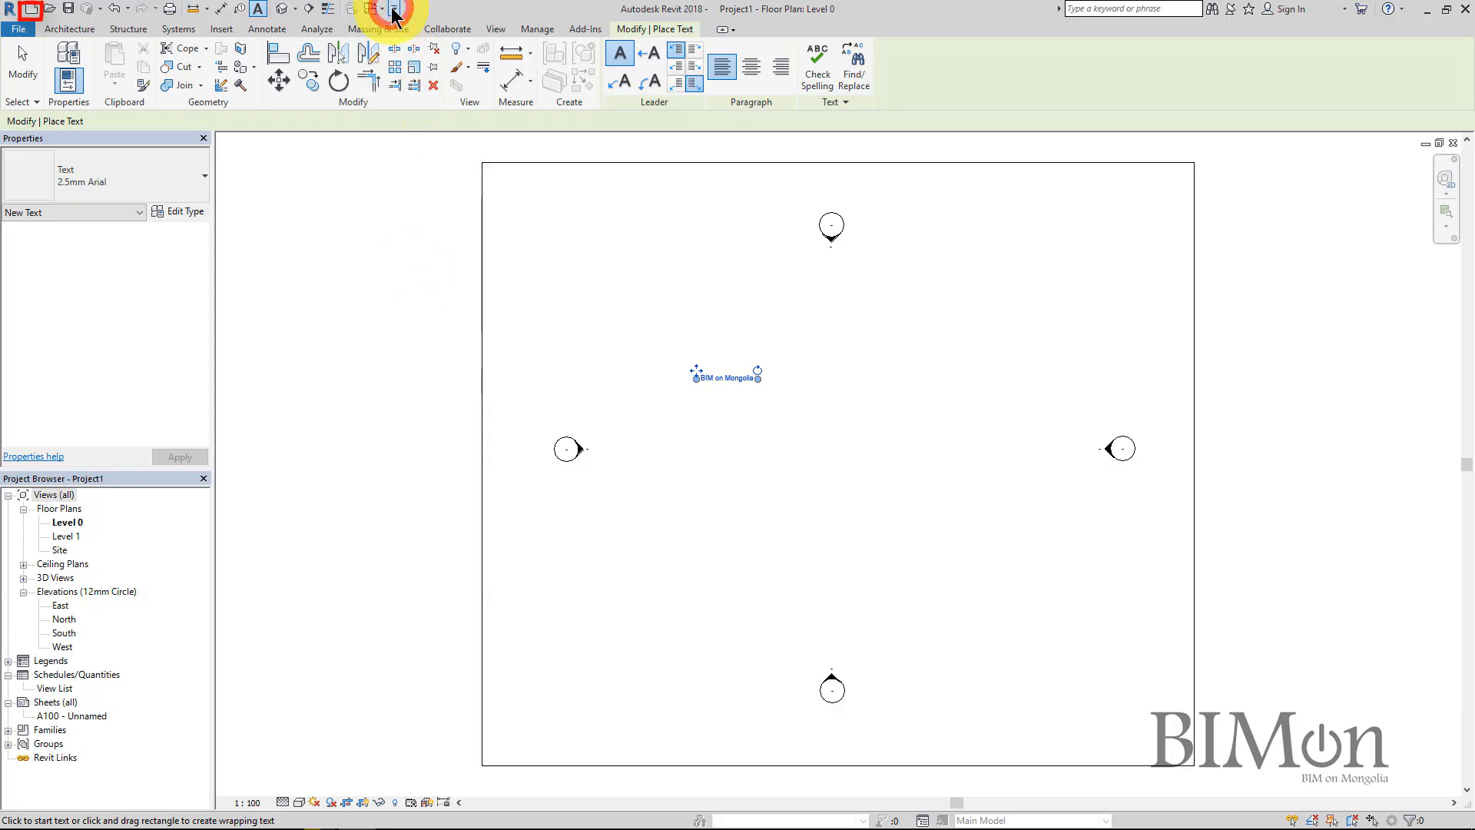
left_click(394, 8)
left_click(399, 40)
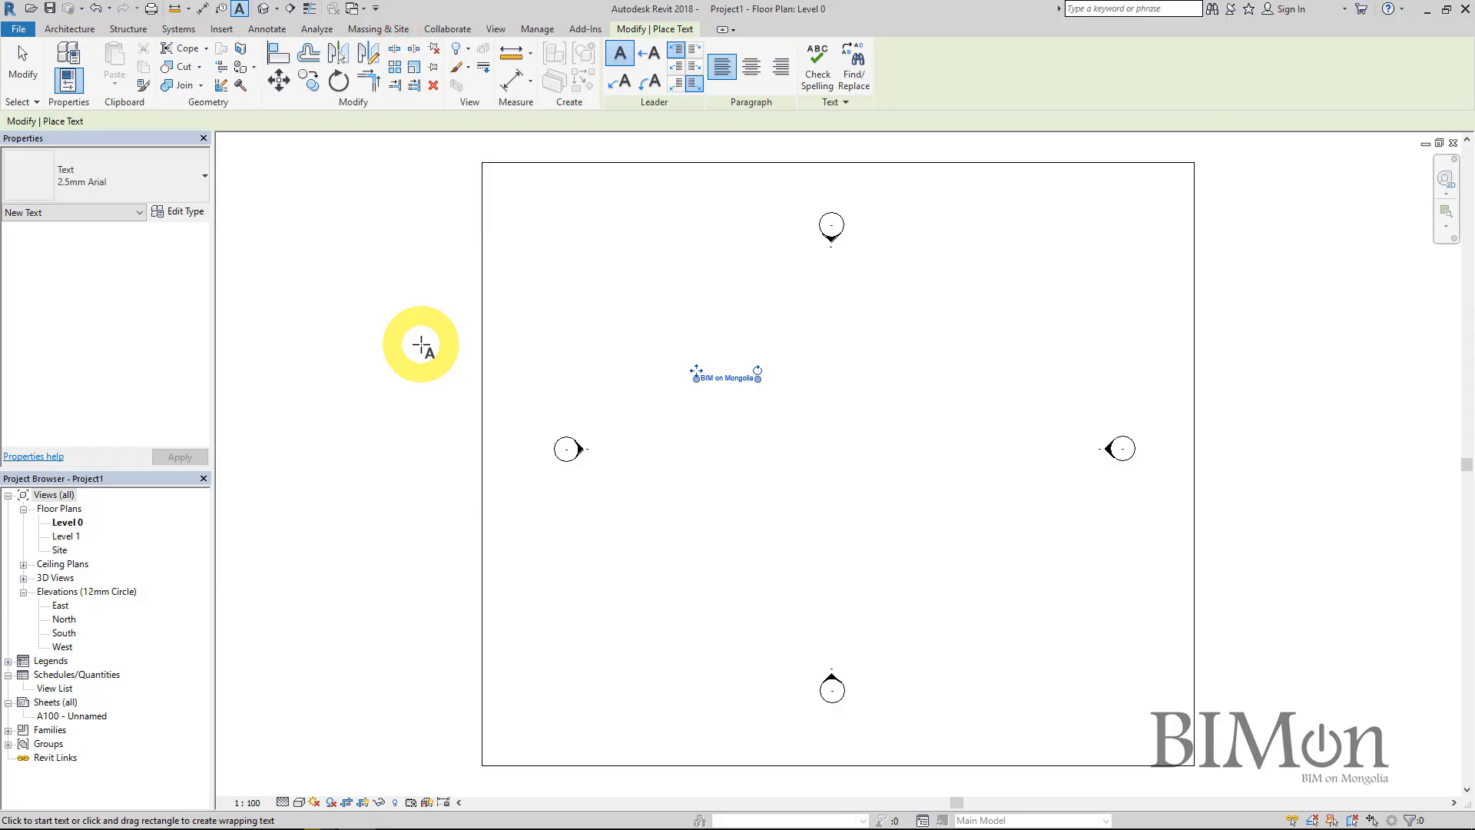
Step: End text placement and examine the command variants offered for Measure and Default 3D View
key("Escape")
key("Escape")
left_click(188, 9)
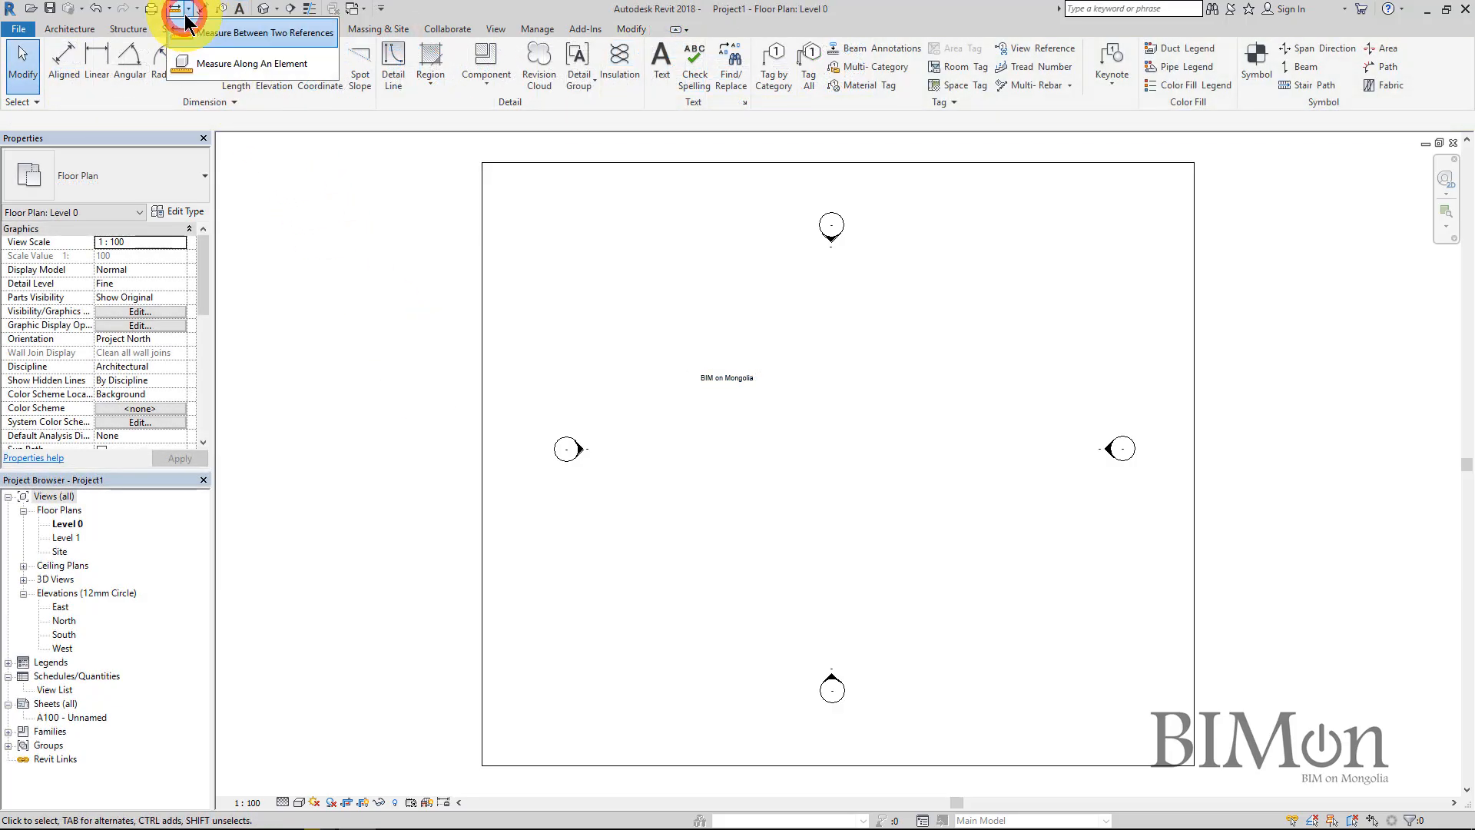
left_click(277, 8)
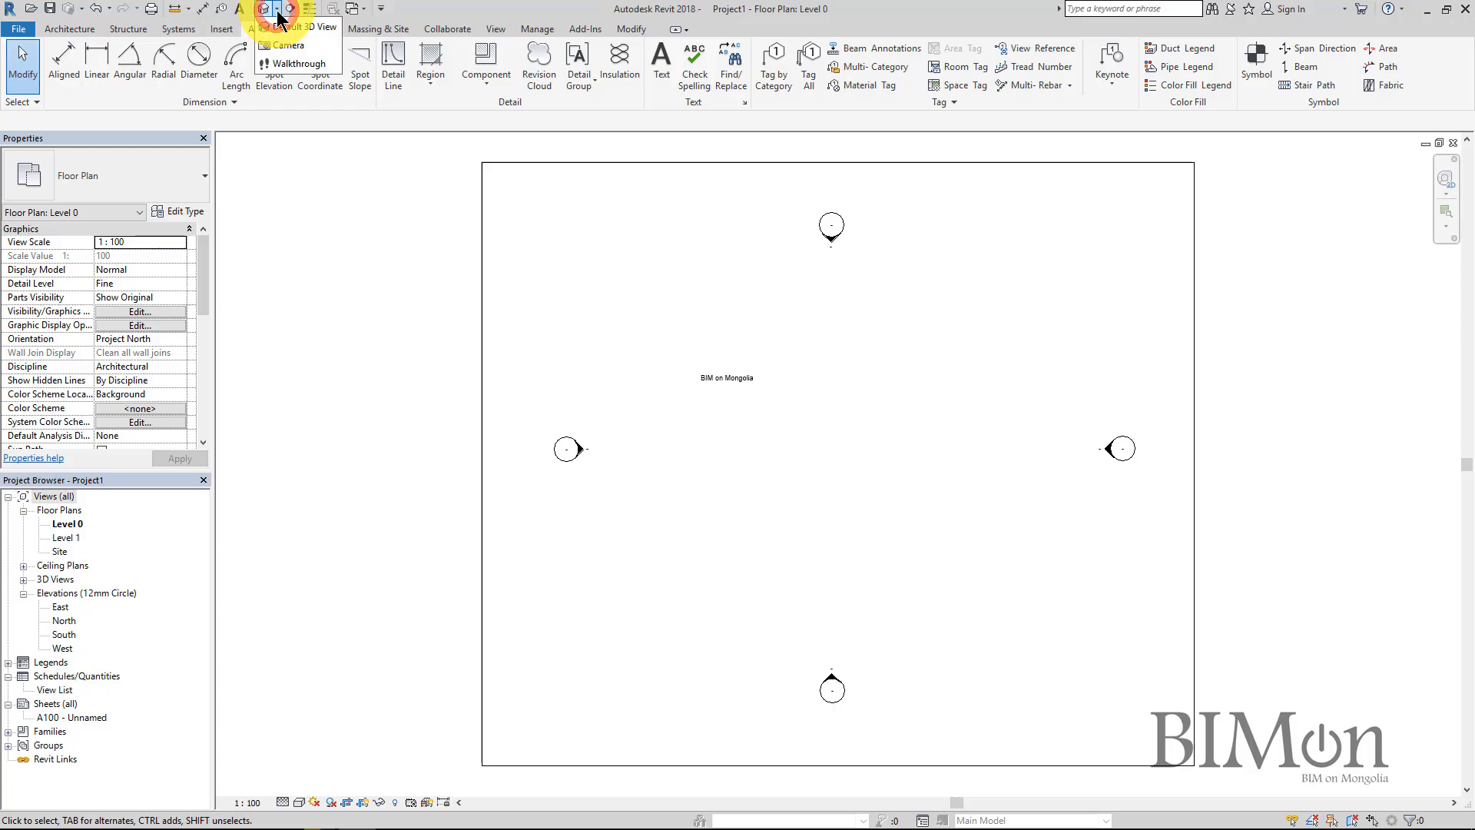
left_click(311, 192)
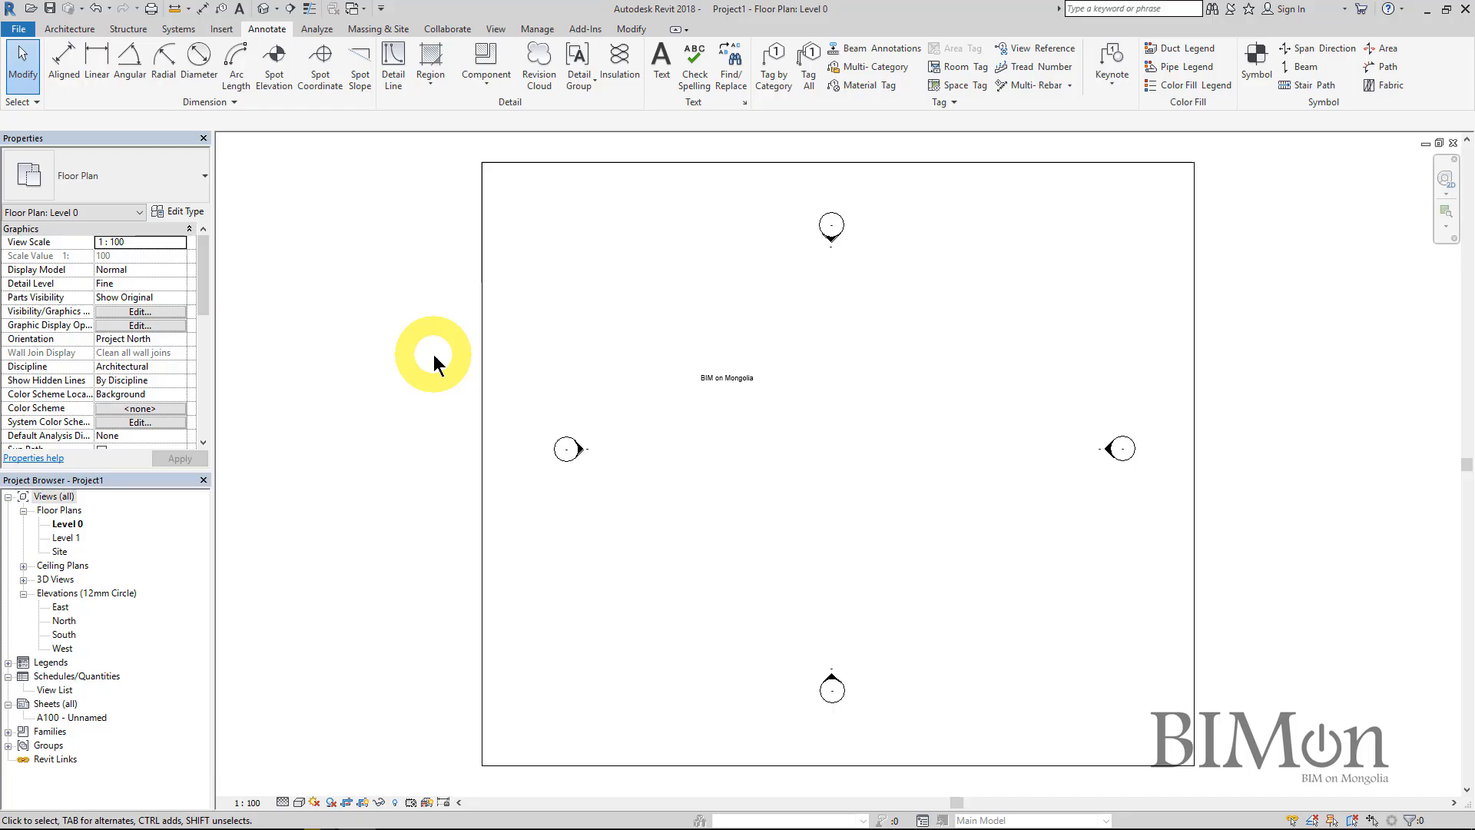
Step: Add the Detail Line tool to the Quick Access Toolbar
right_click(392, 65)
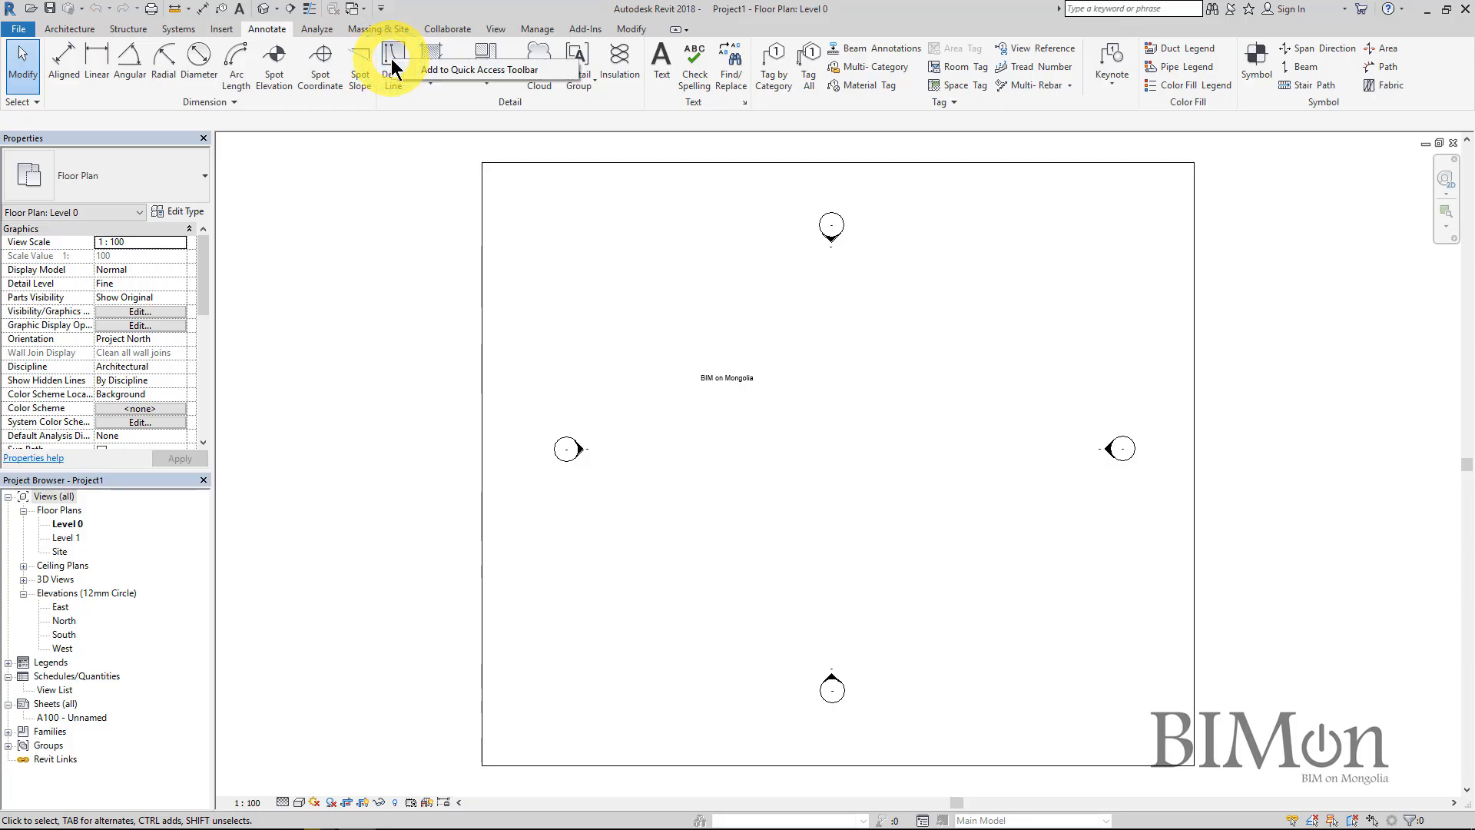
left_click(445, 69)
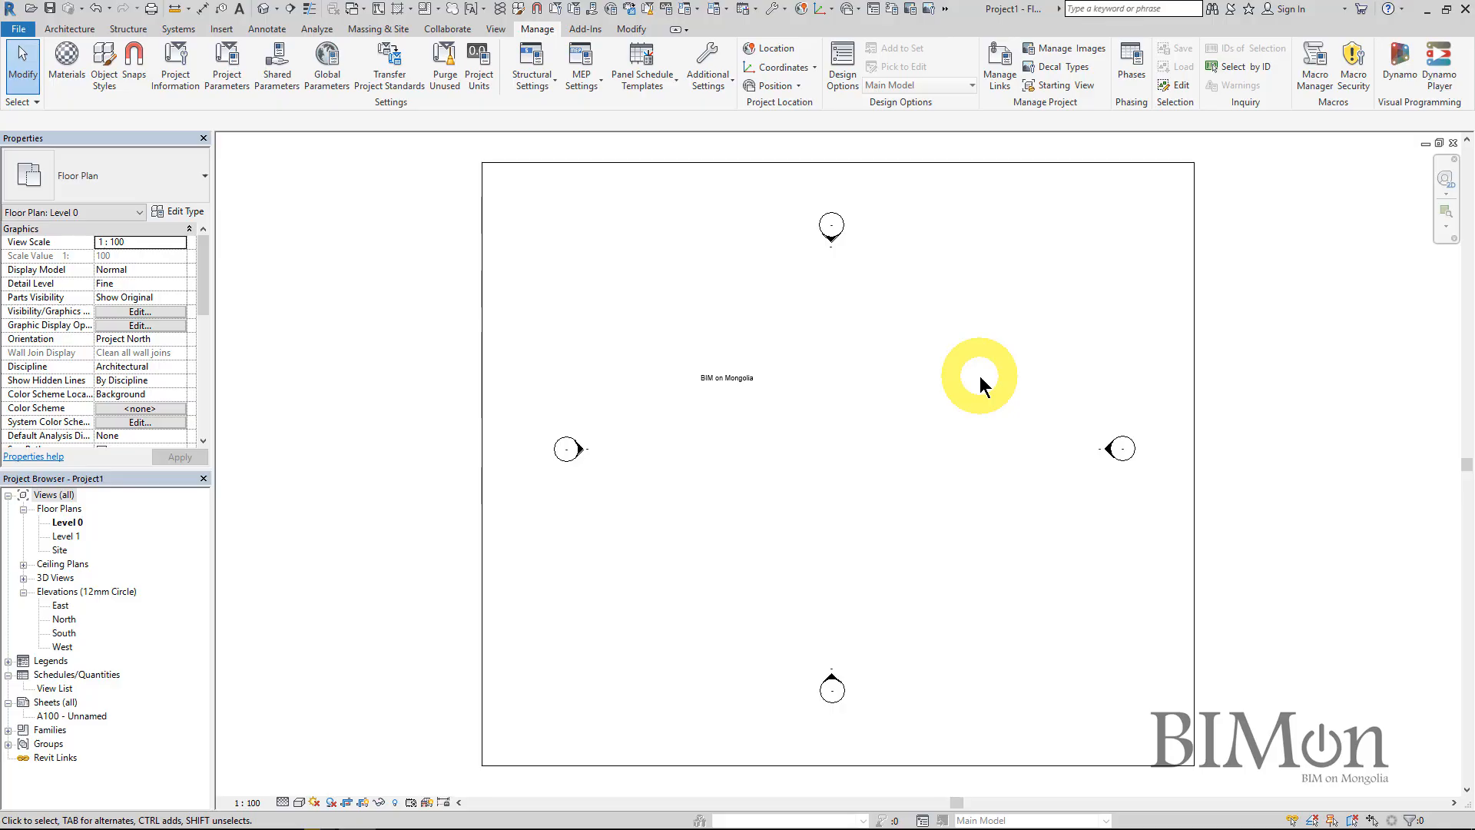
Step: Check the overflow commands of the Quick Access Toolbar and show the toolbar below the ribbon
left_click(945, 9)
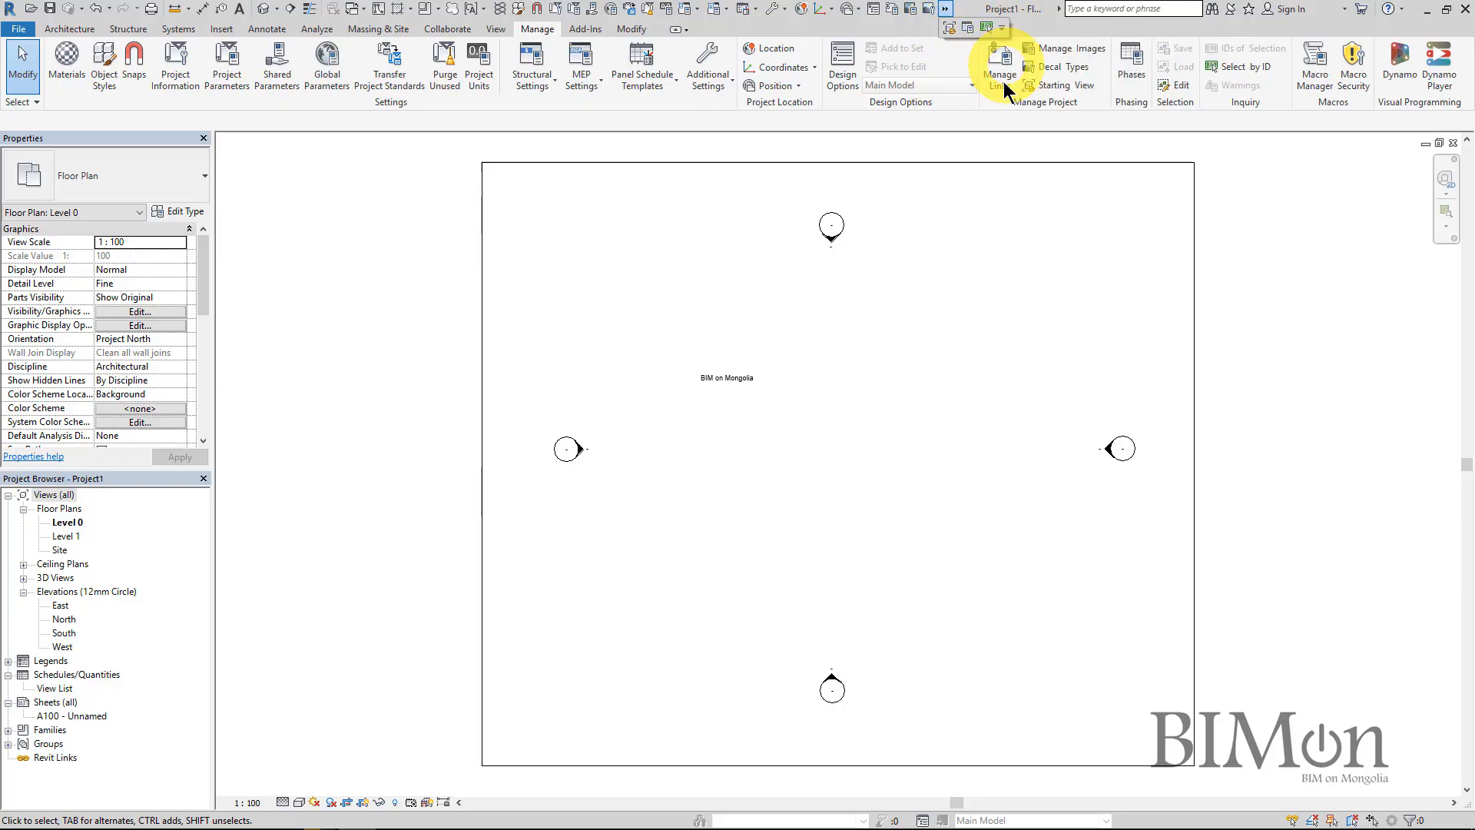
left_click(946, 276)
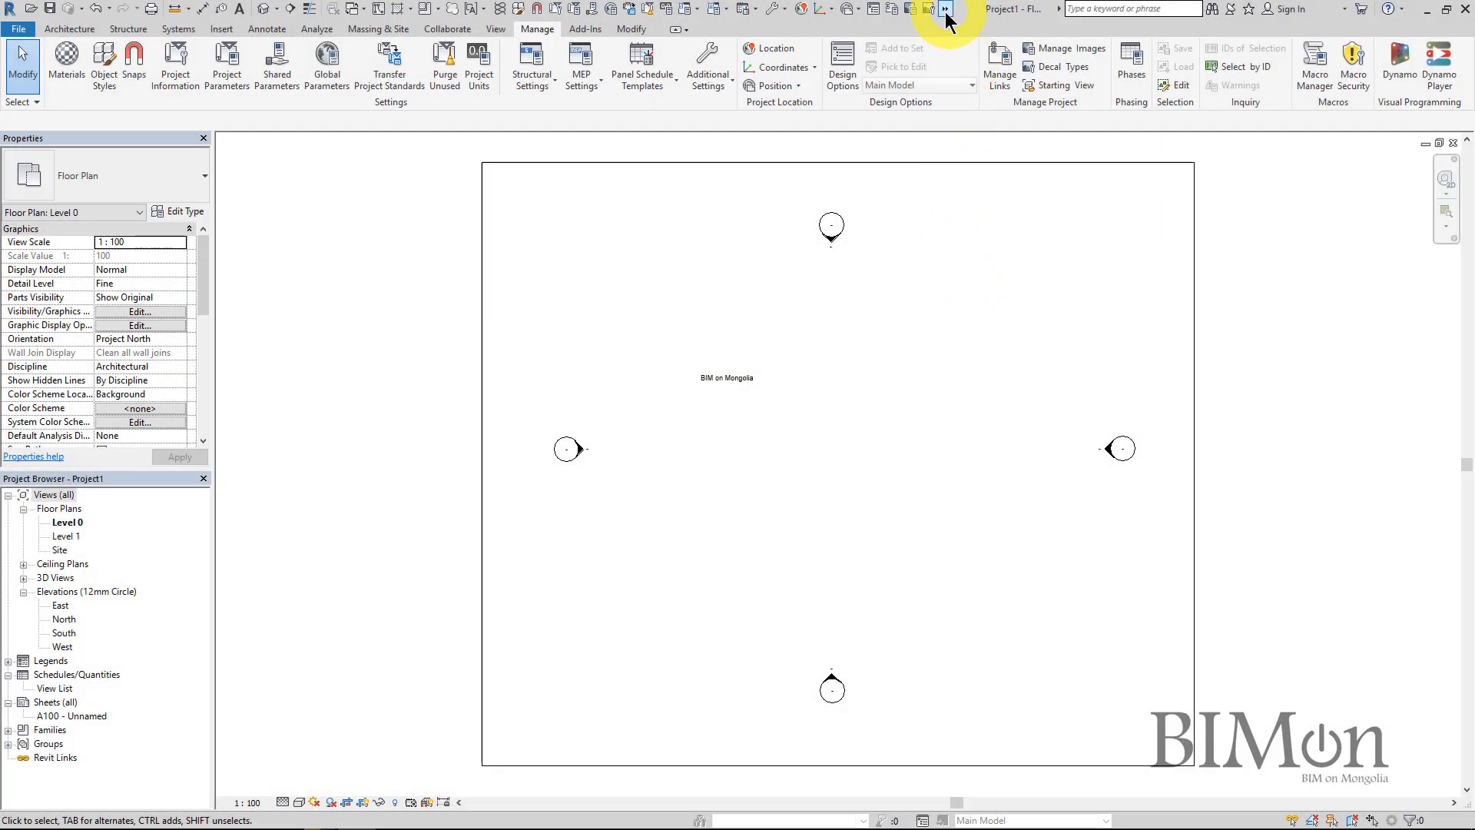
left_click(945, 9)
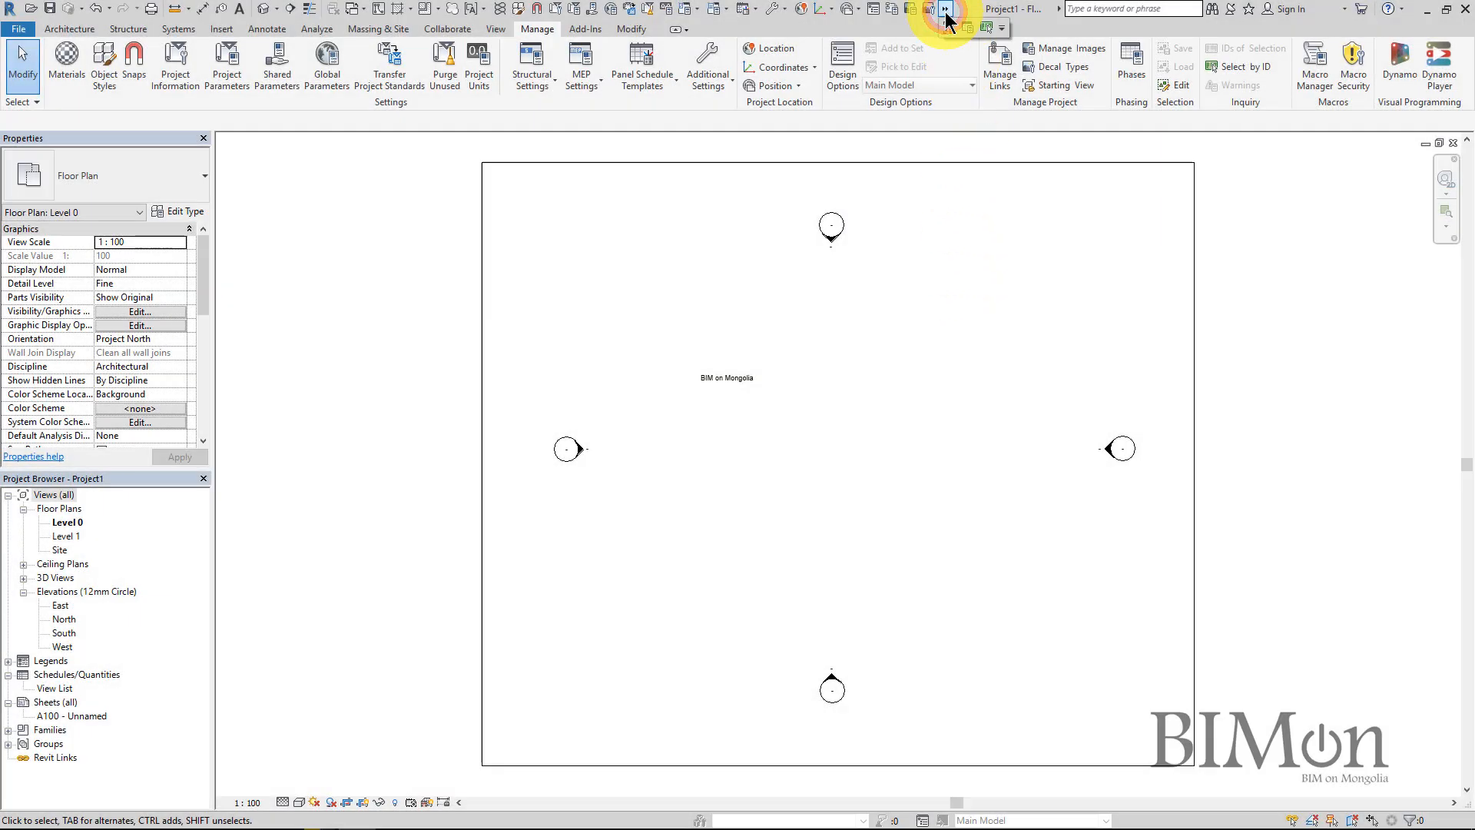
left_click(1003, 31)
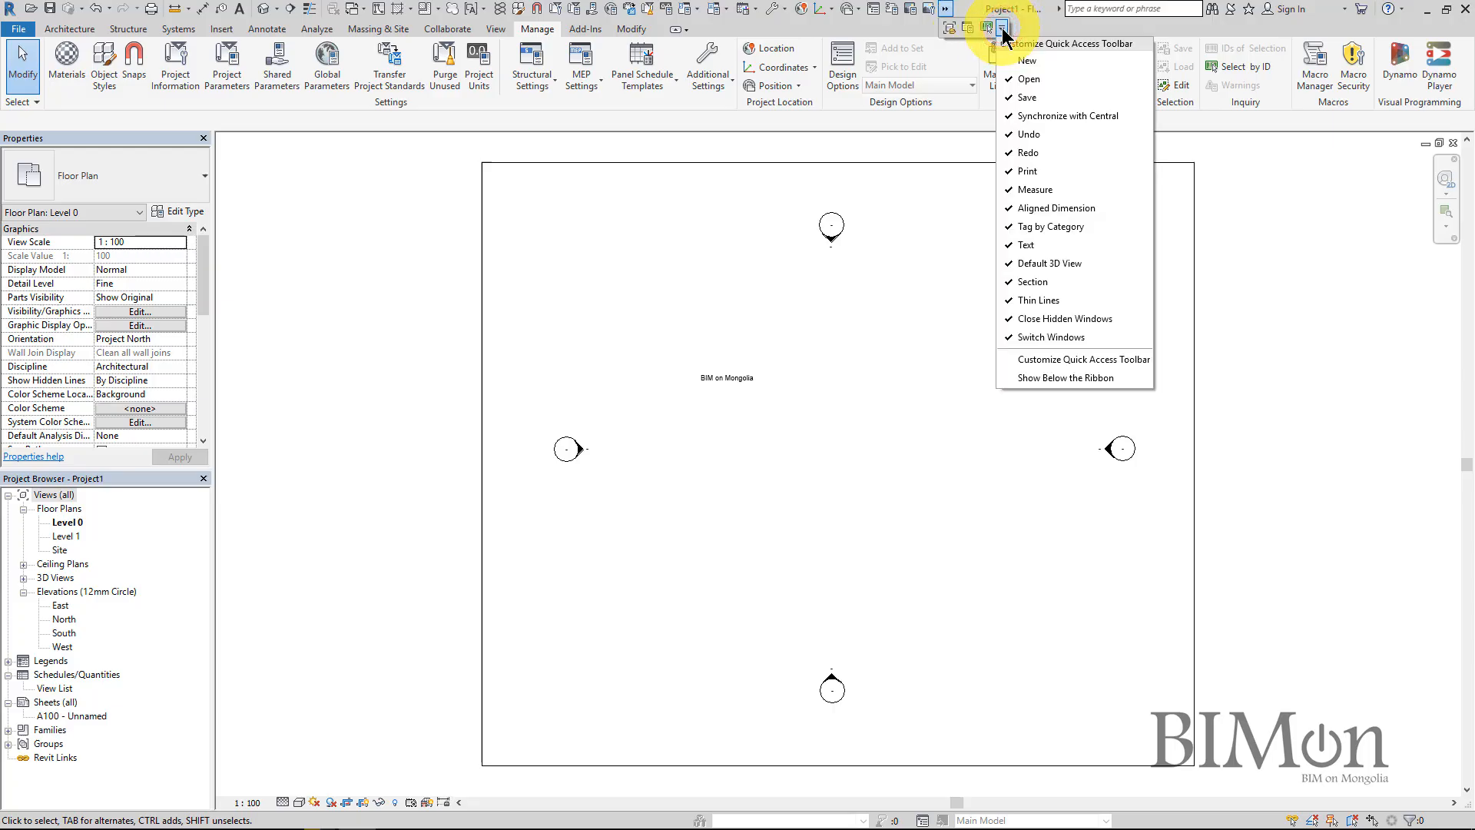
left_click(1057, 379)
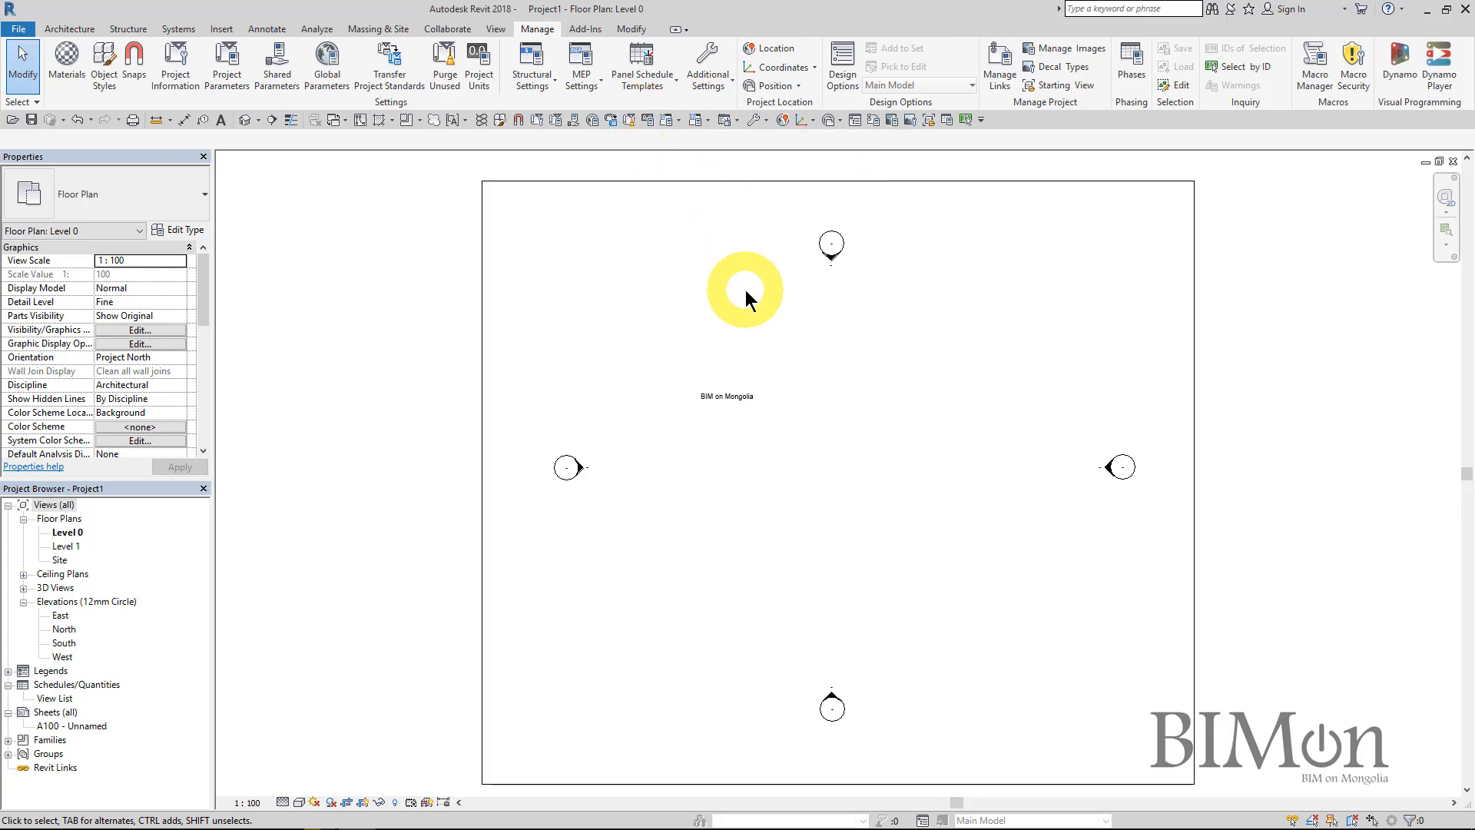
Step: Insert a separator after Revision Cloud in the Quick Access Toolbar's command list
left_click(981, 121)
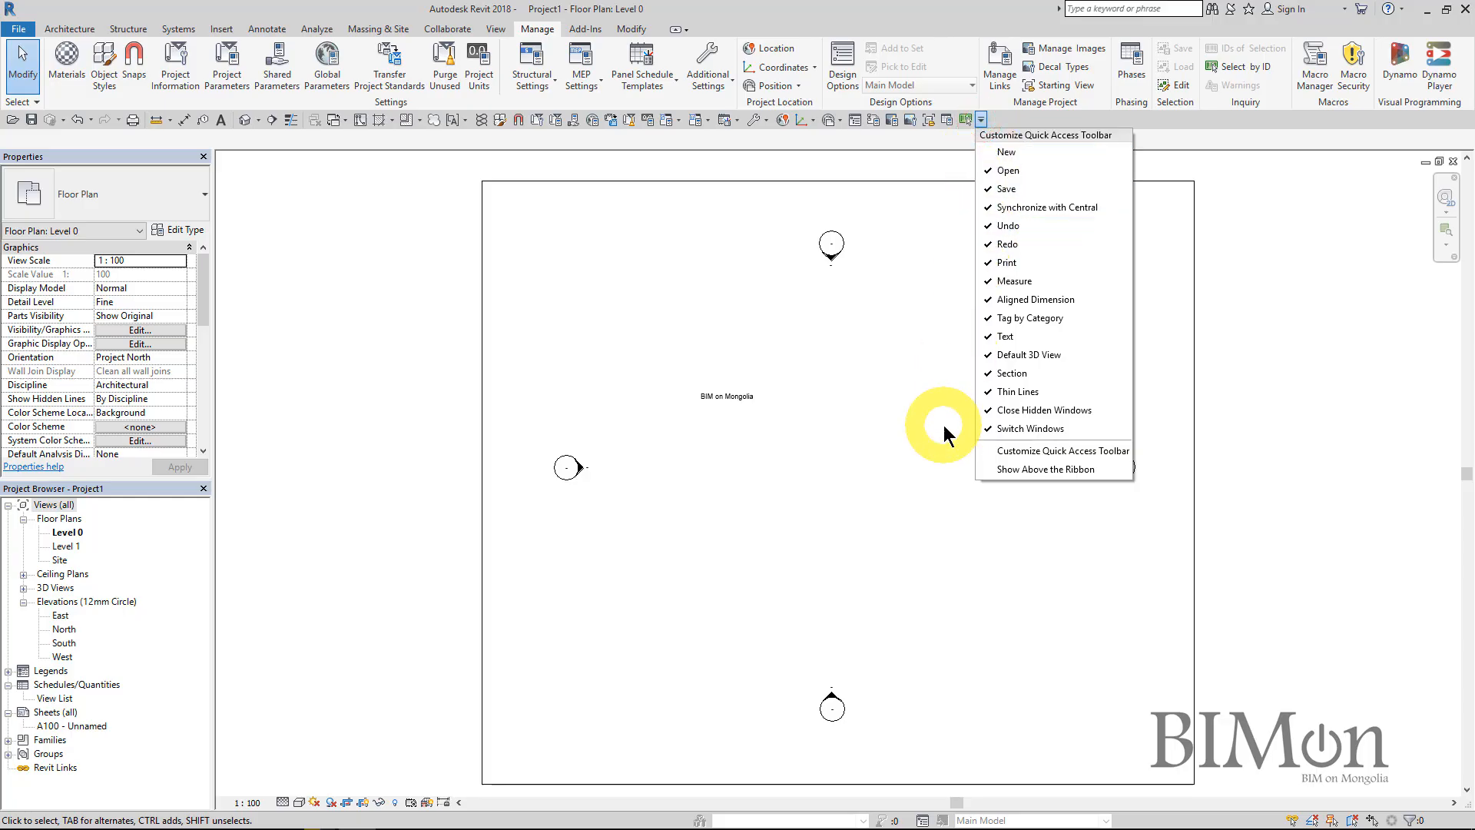
left_click(1039, 450)
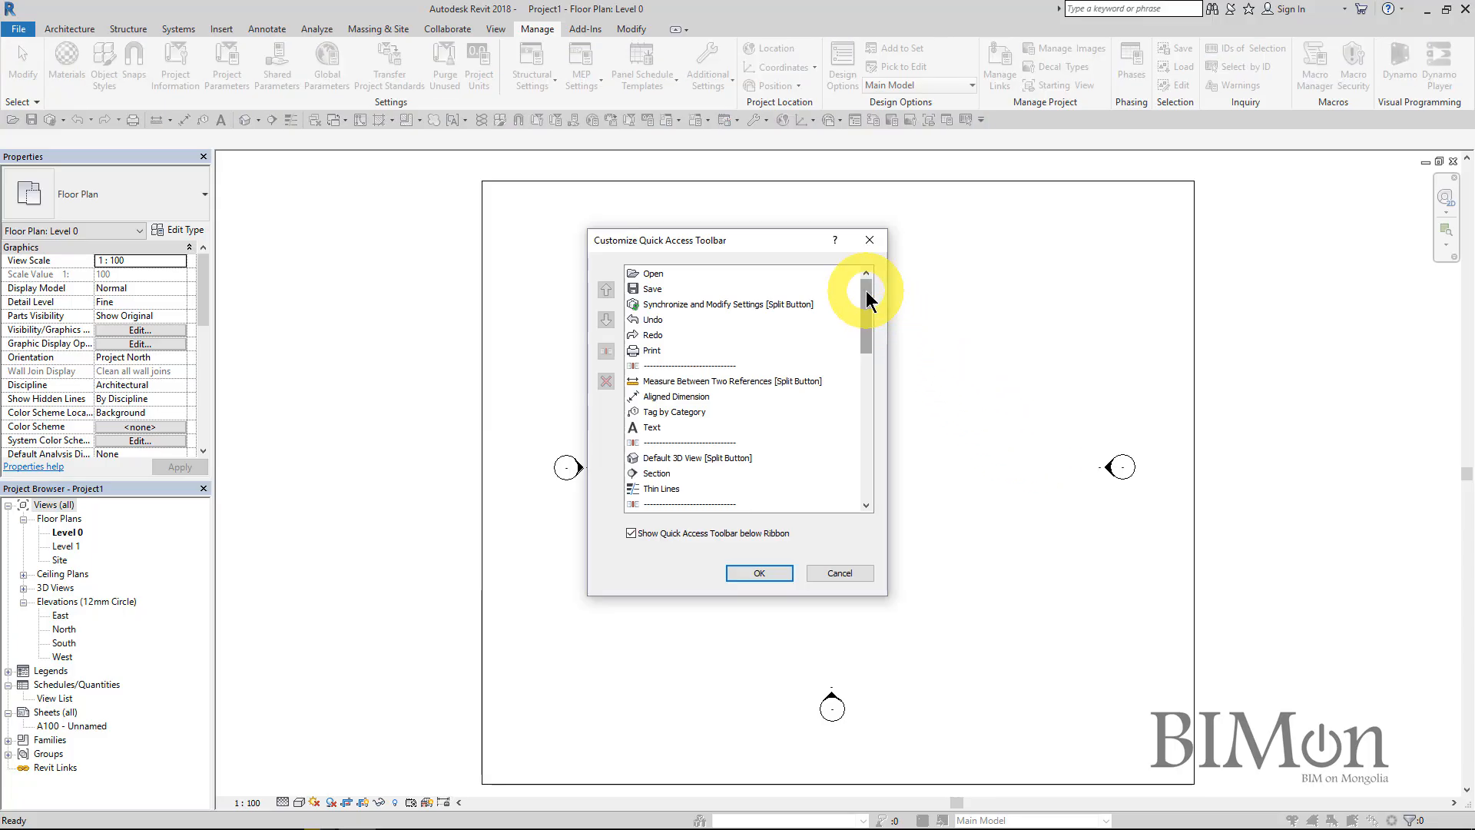
left_click_drag(865, 290, 876, 362)
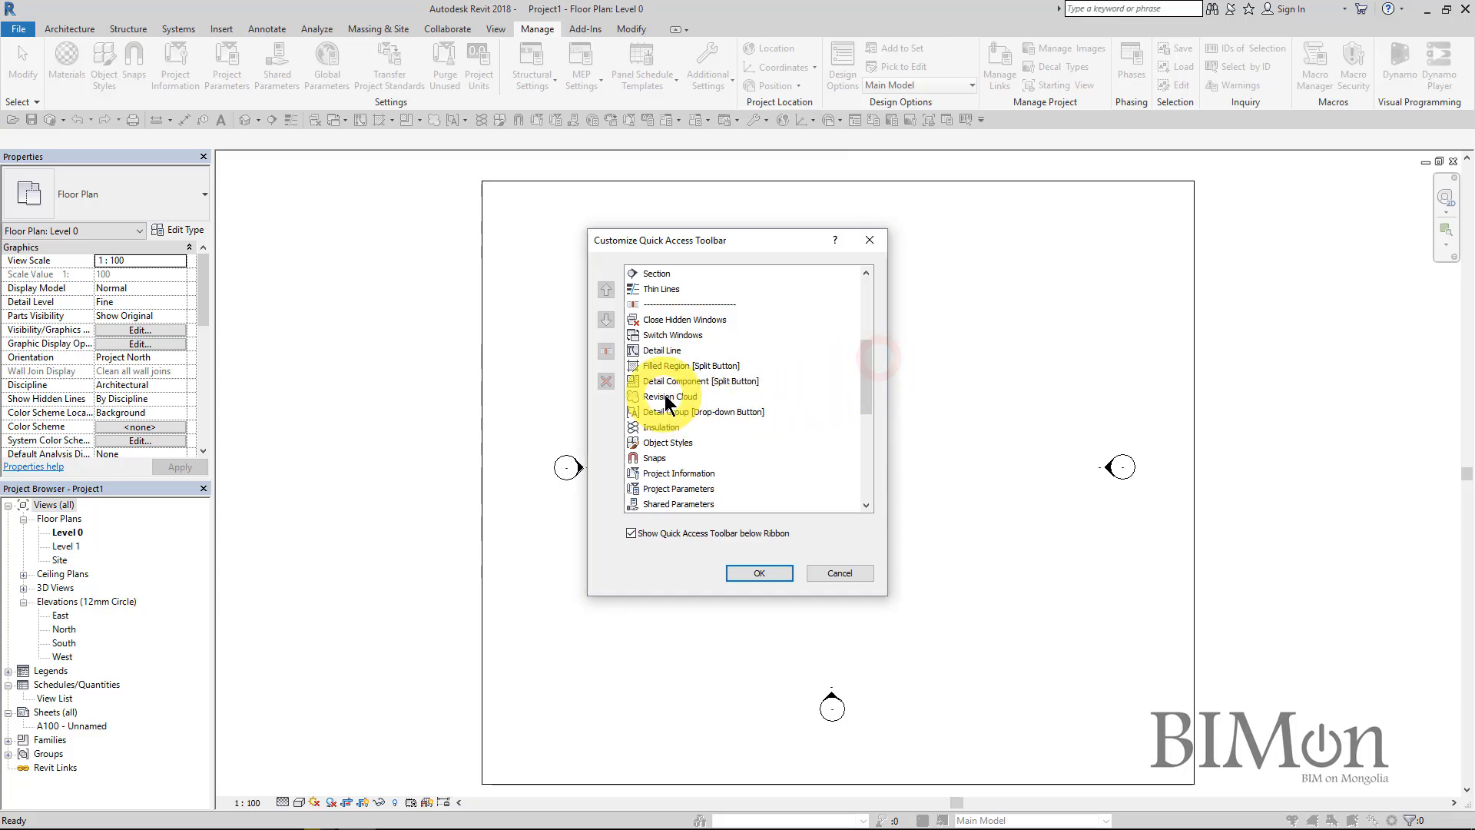
left_click(665, 395)
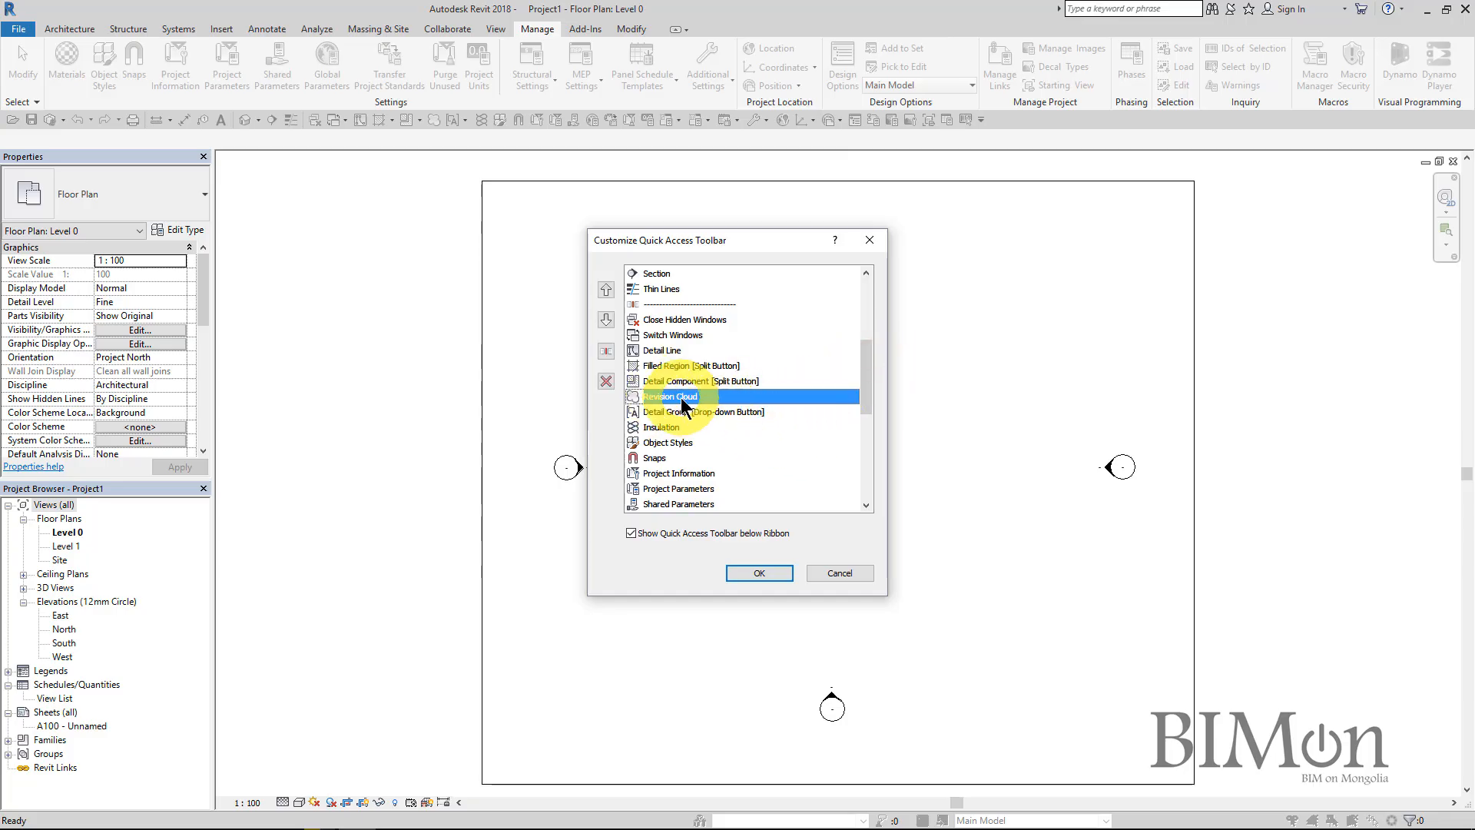
left_click(606, 350)
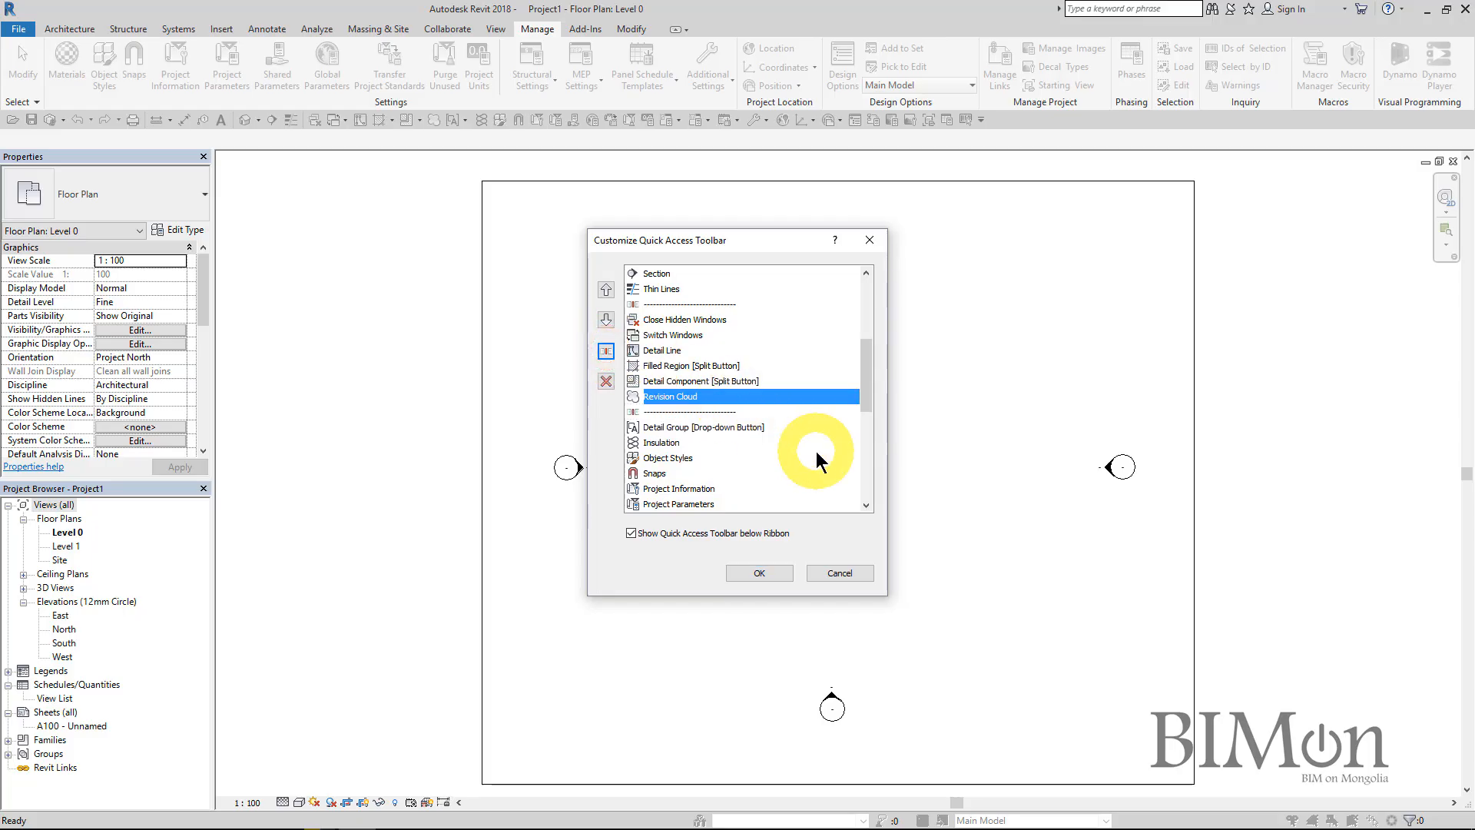
Step: Move the new separator down two places so it follows Insulation, and apply the toolbar changes
scroll(816, 450, "down", 2)
left_click(662, 318)
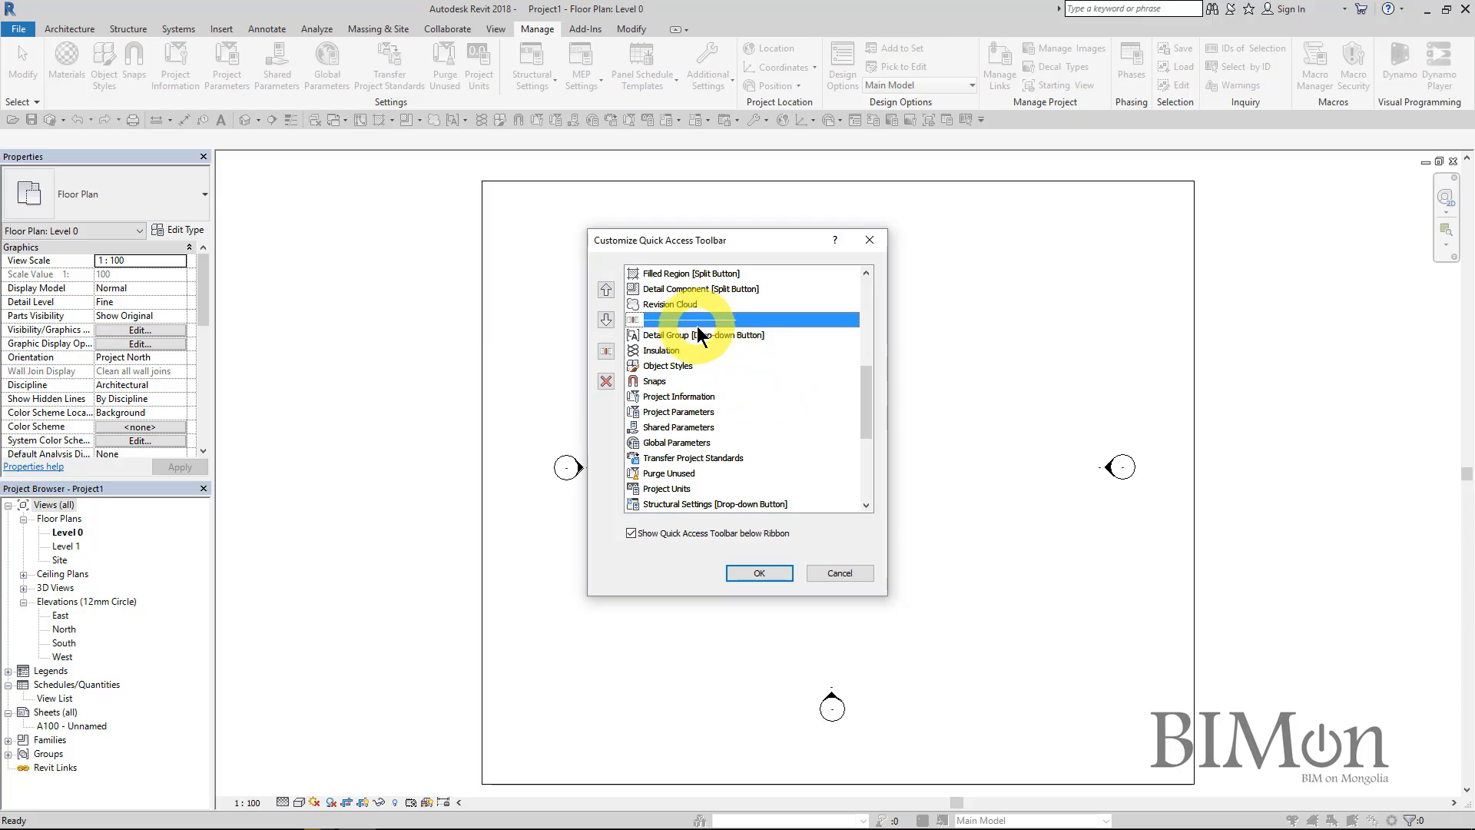
left_click(605, 319)
left_click(605, 319)
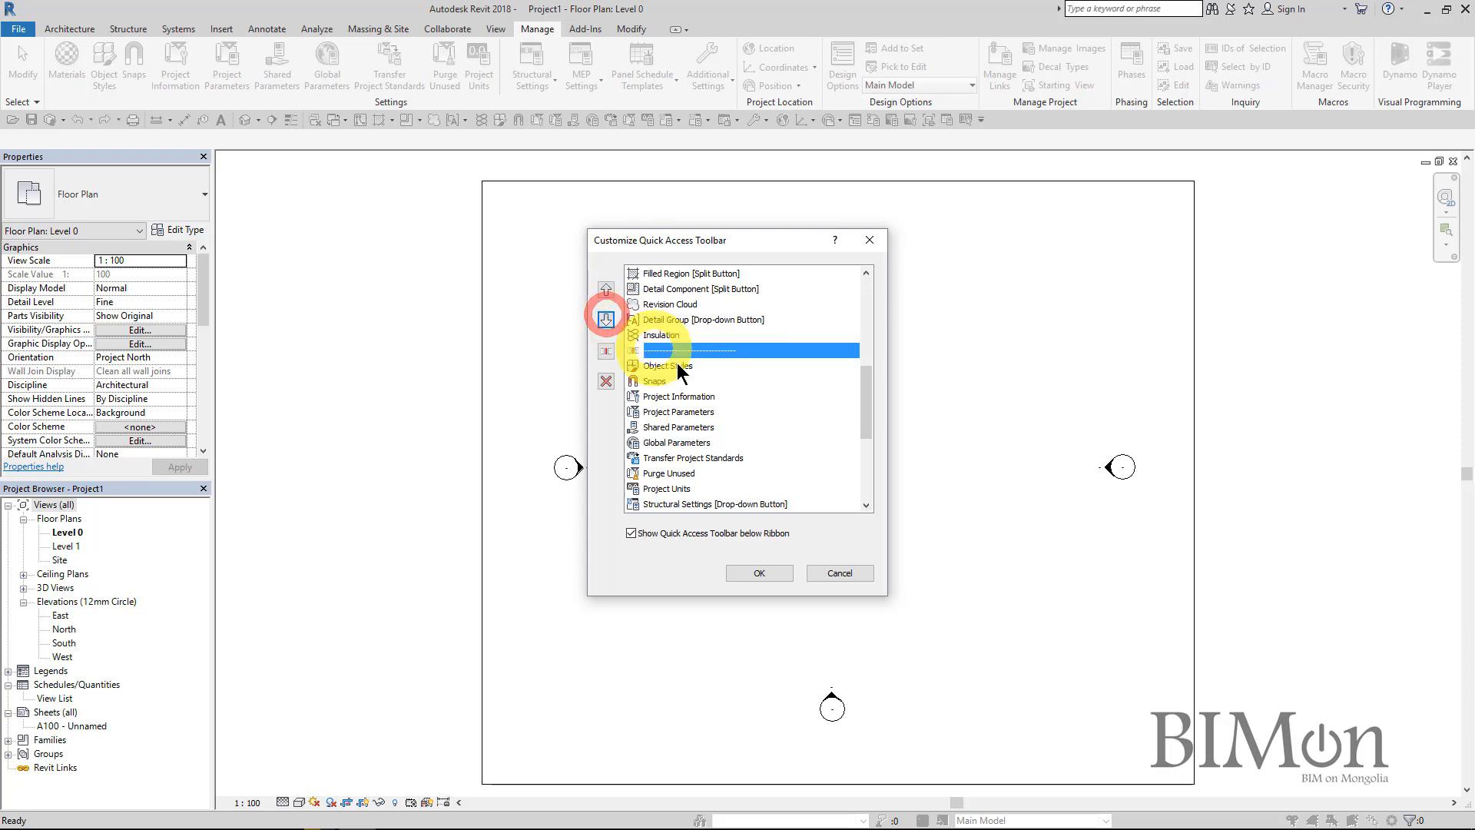
left_click(769, 570)
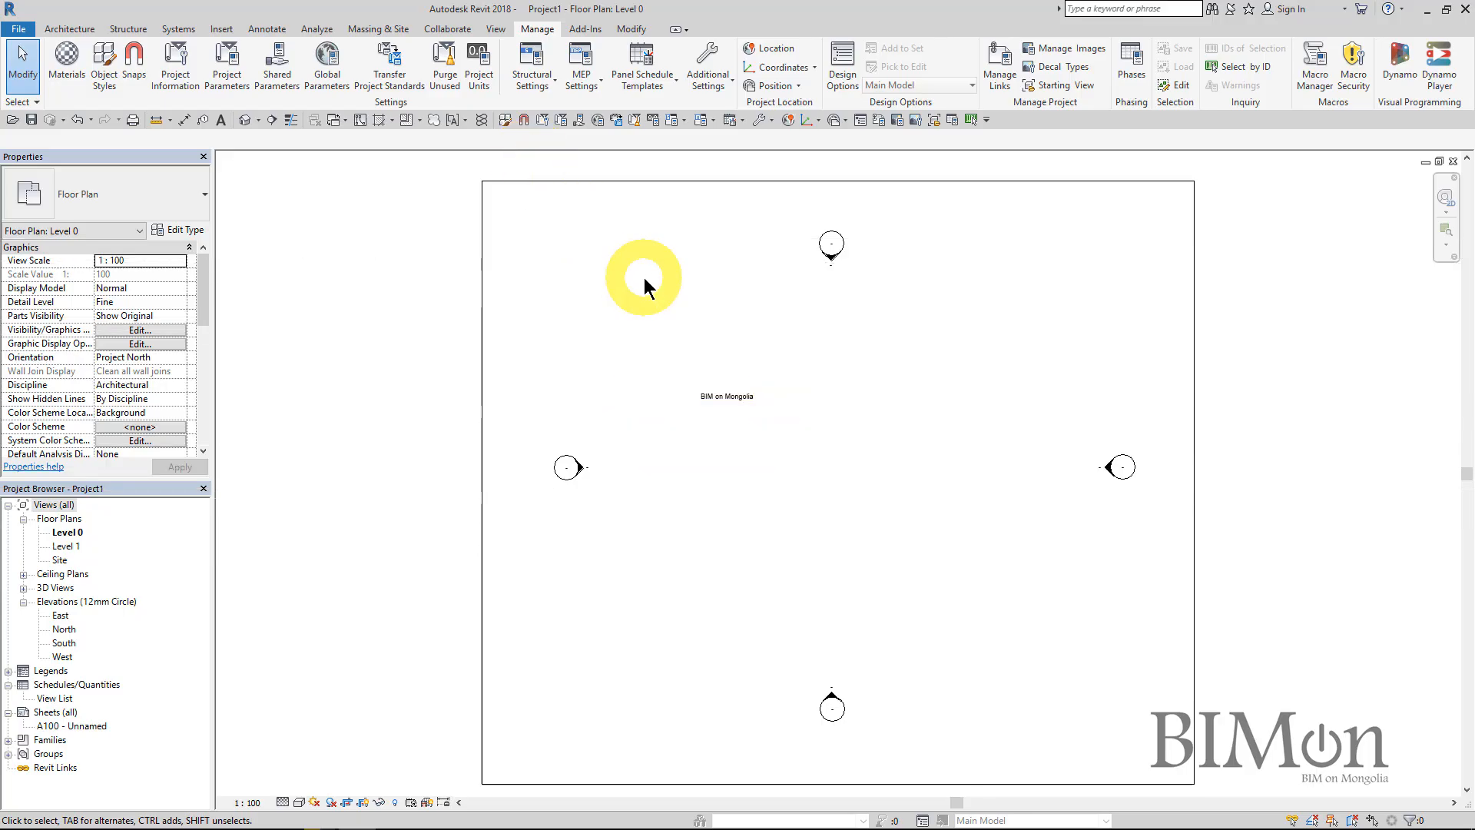
Step: Remove the block of settings and management commands, through Select by ID, from the Quick Access Toolbar
left_click(986, 120)
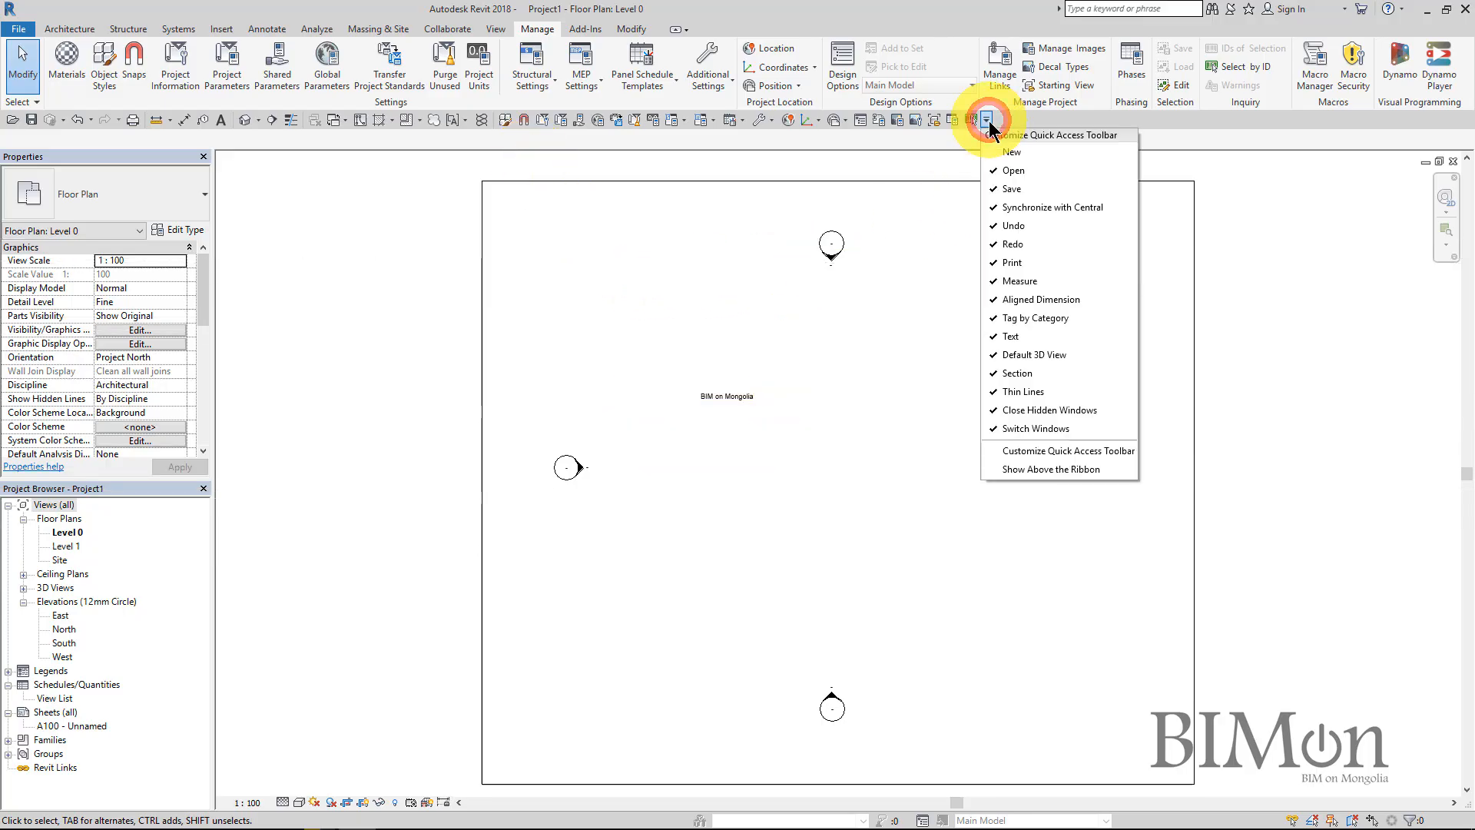
left_click(1047, 450)
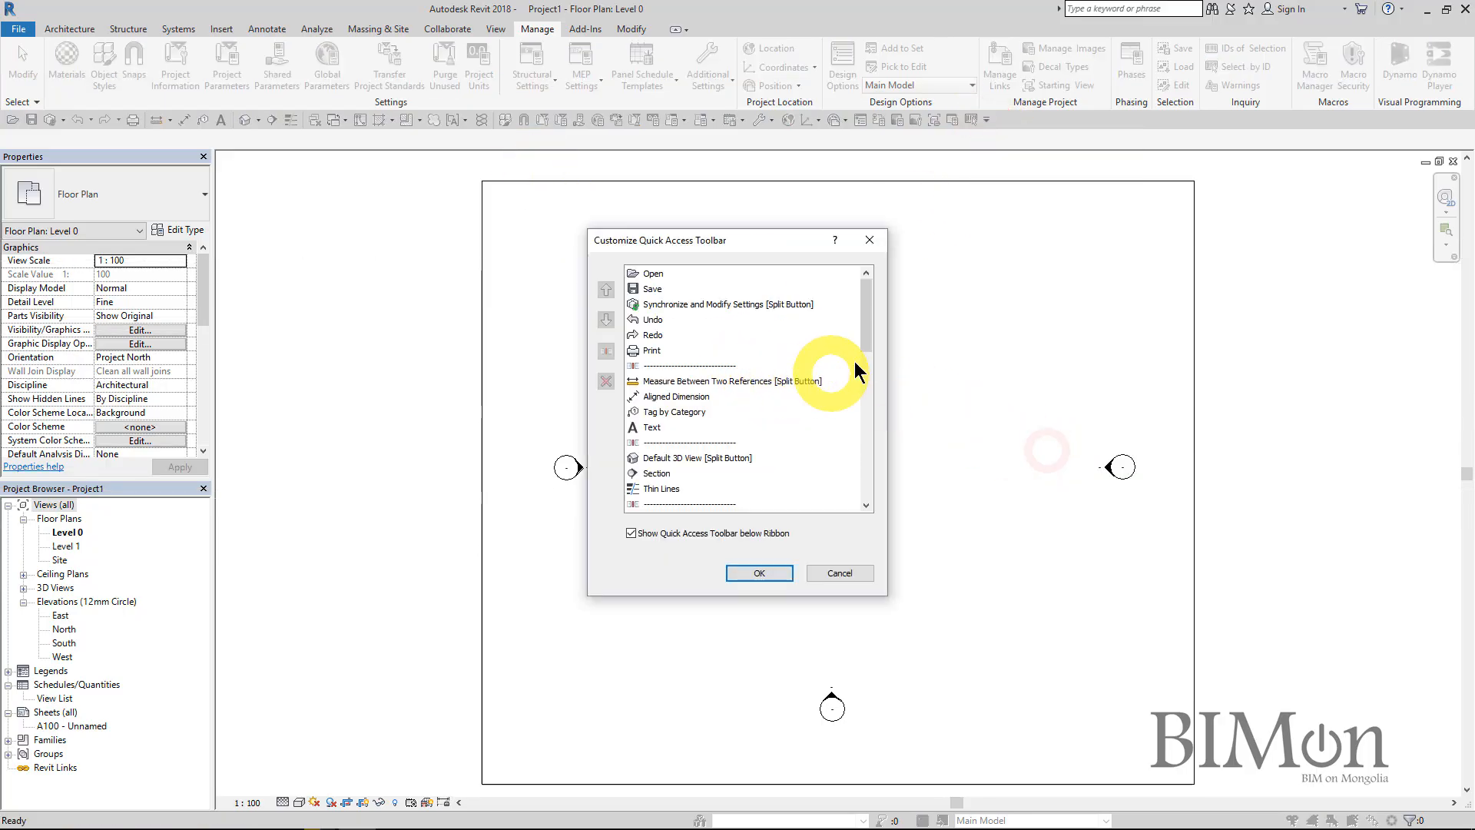
scroll(857, 368, "down", 5)
left_click(662, 436)
scroll(733, 435, "down", 6)
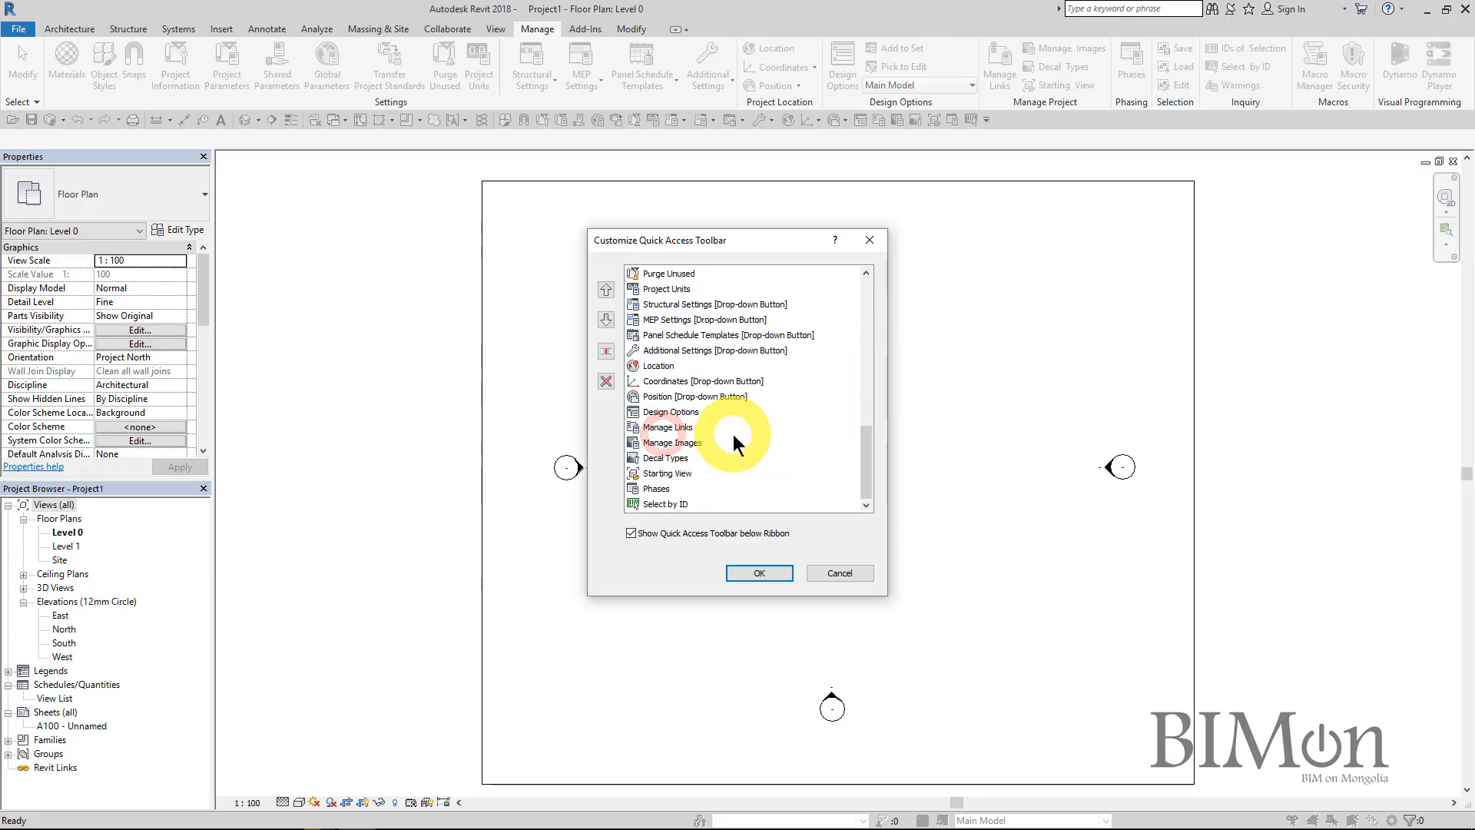
left_click(674, 506, "shift")
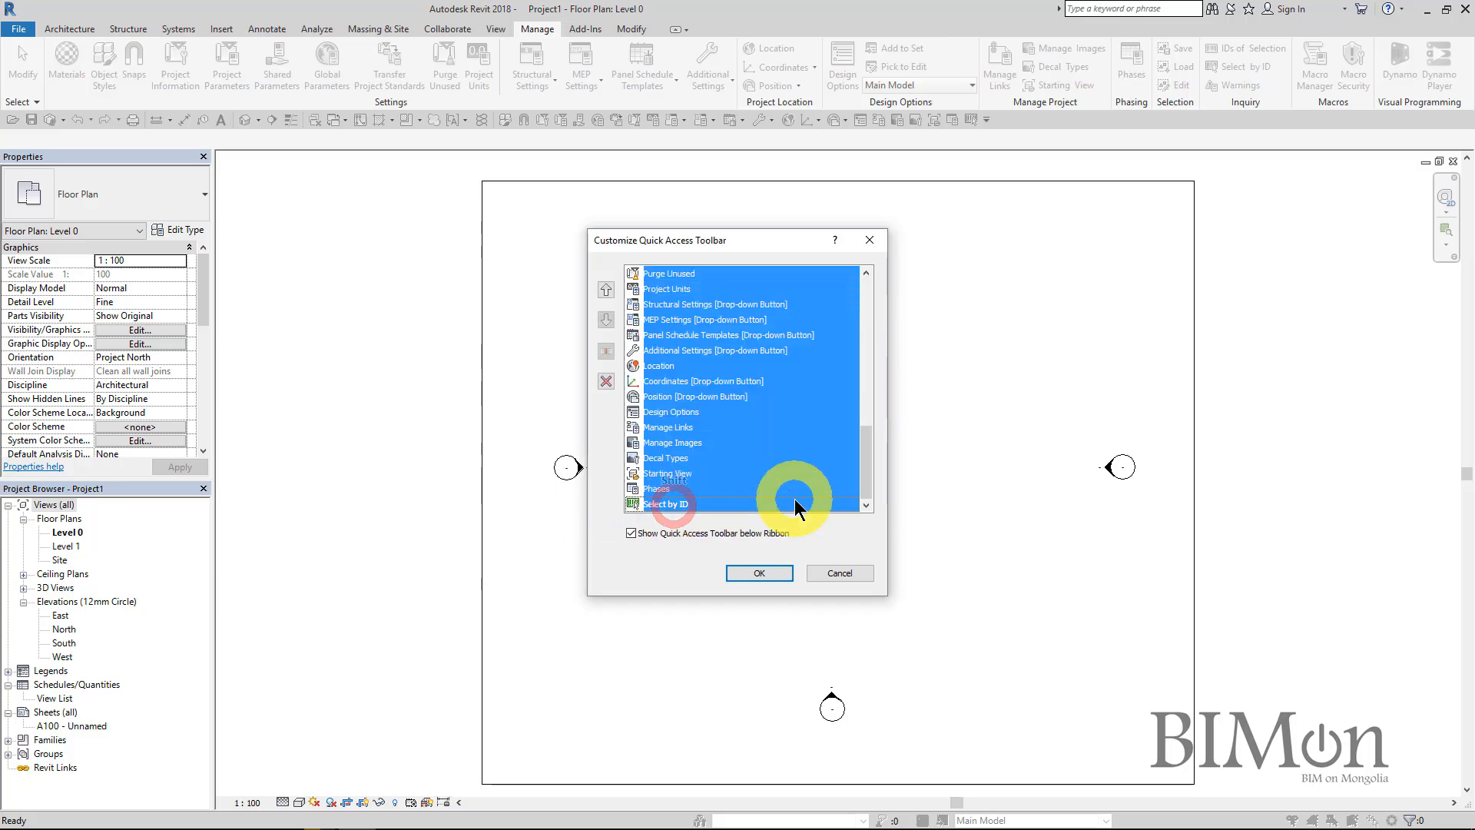
scroll(796, 496, "up", 1)
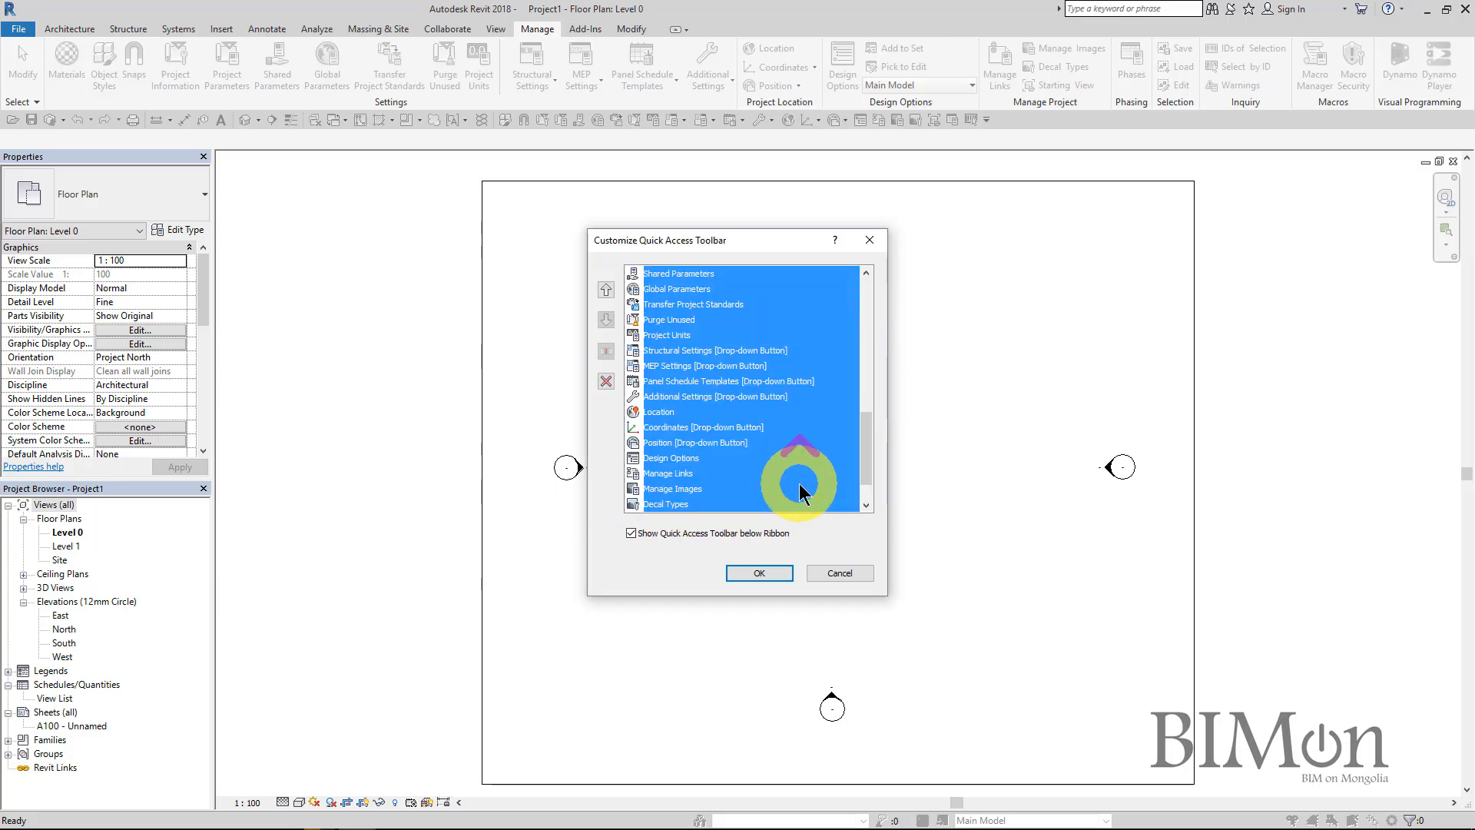
left_click(606, 381)
left_click(760, 574)
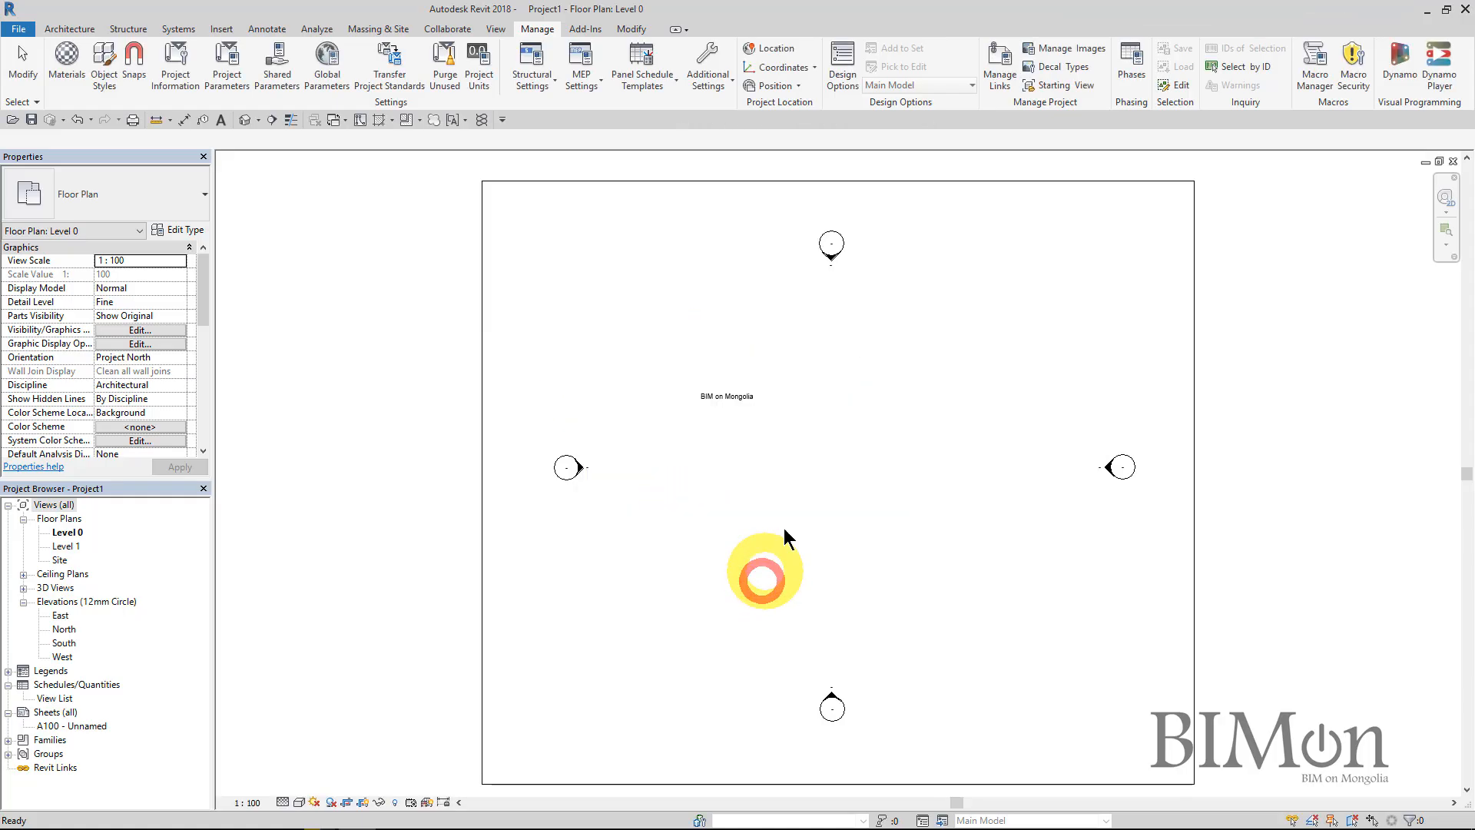
Step: Remove the Insulation and Detail Group tools from the Quick Access Toolbar
right_click(480, 120)
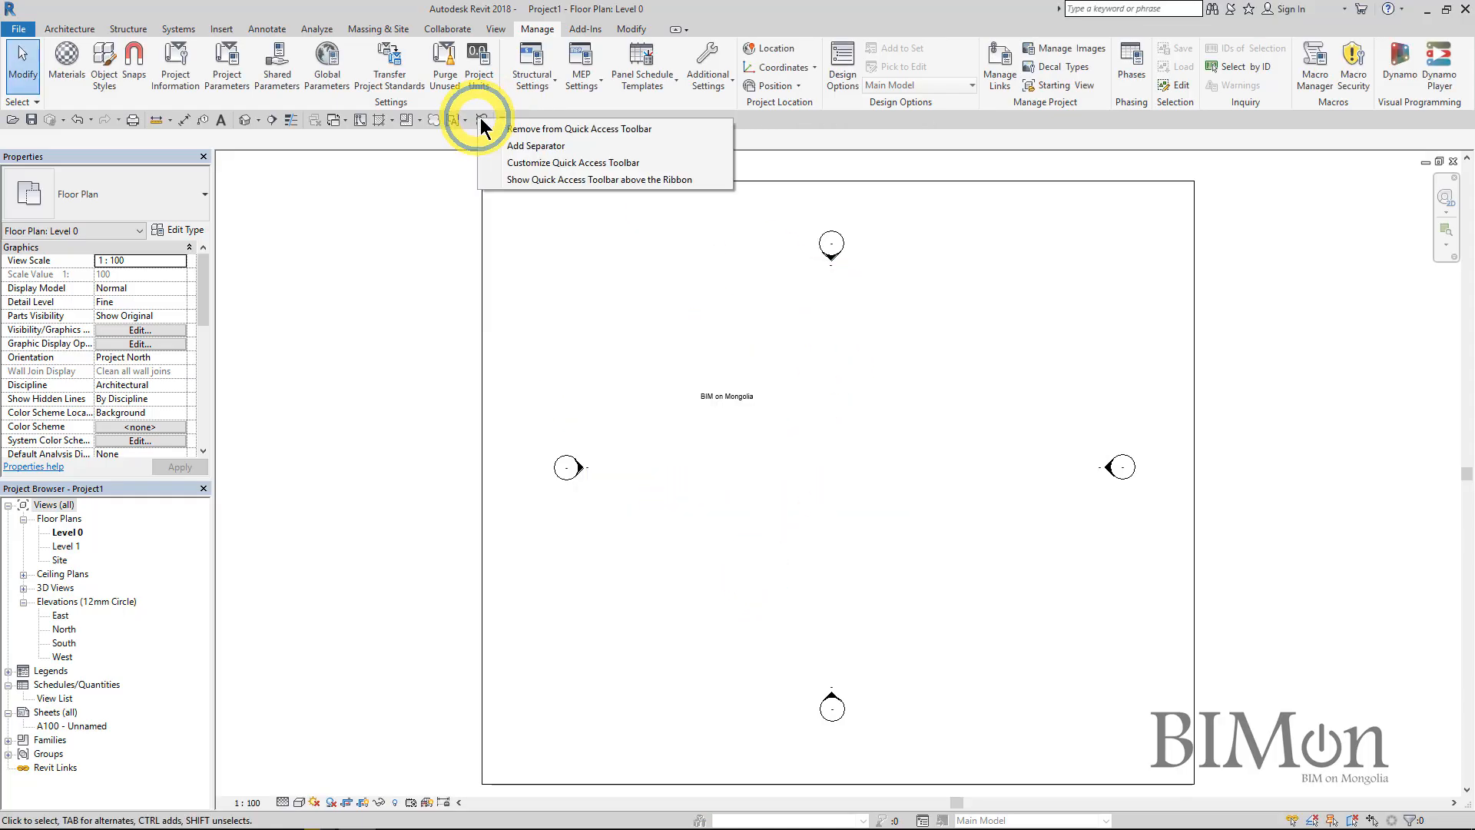
left_click(541, 127)
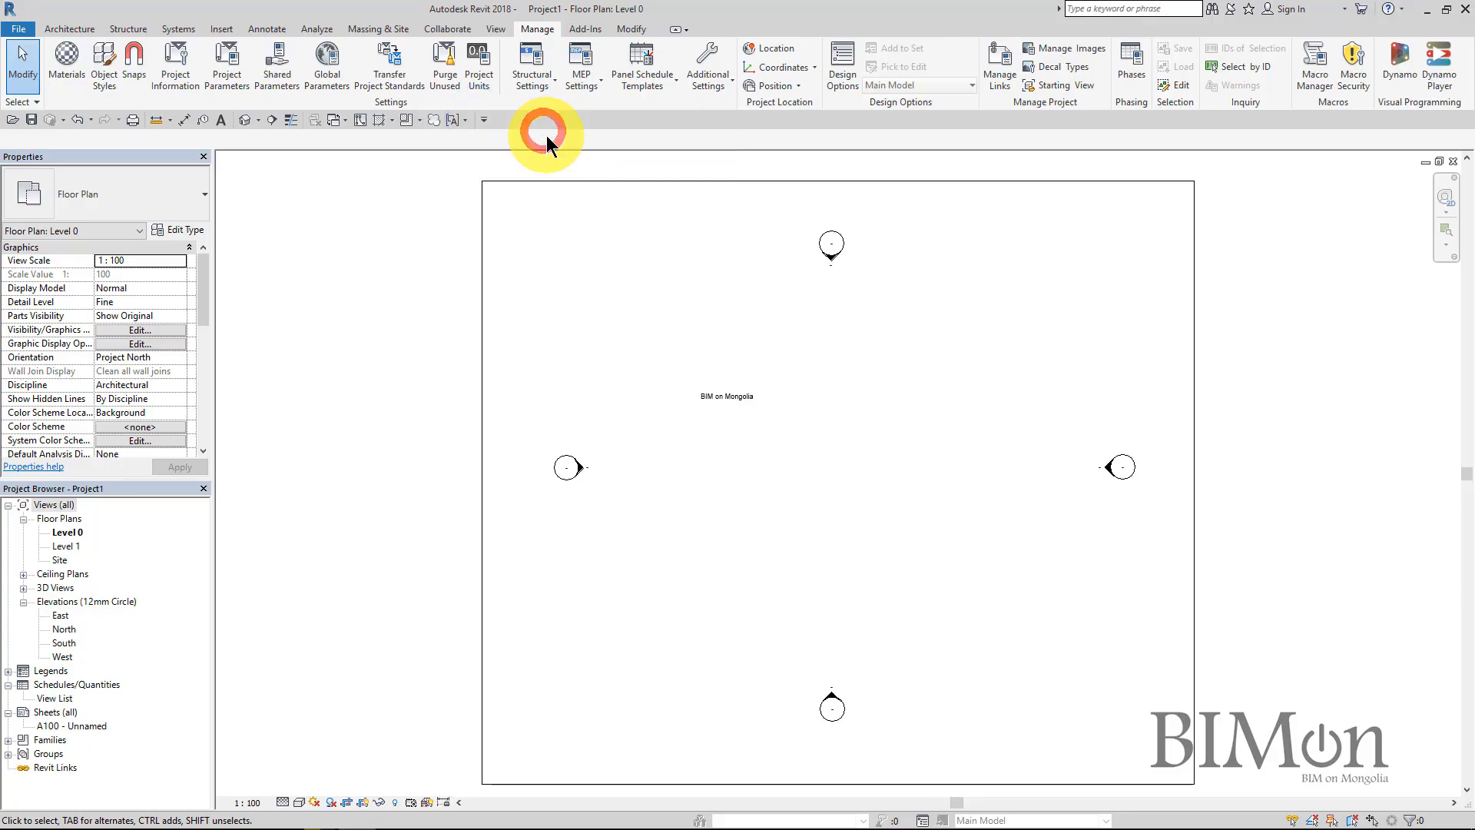
right_click(459, 118)
left_click(496, 126)
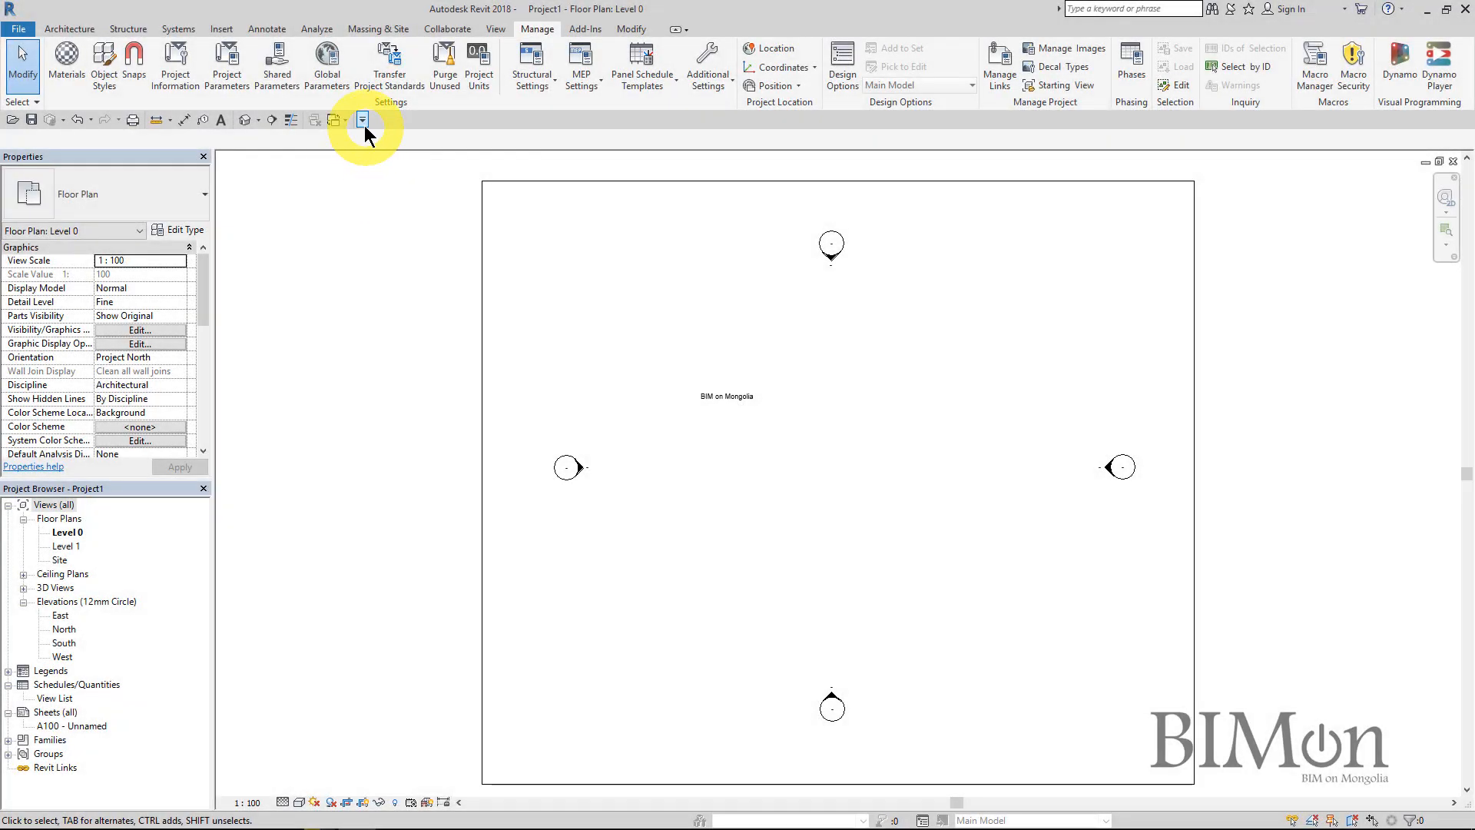
Step: Show the Quick Access Toolbar above the ribbon
left_click(363, 121)
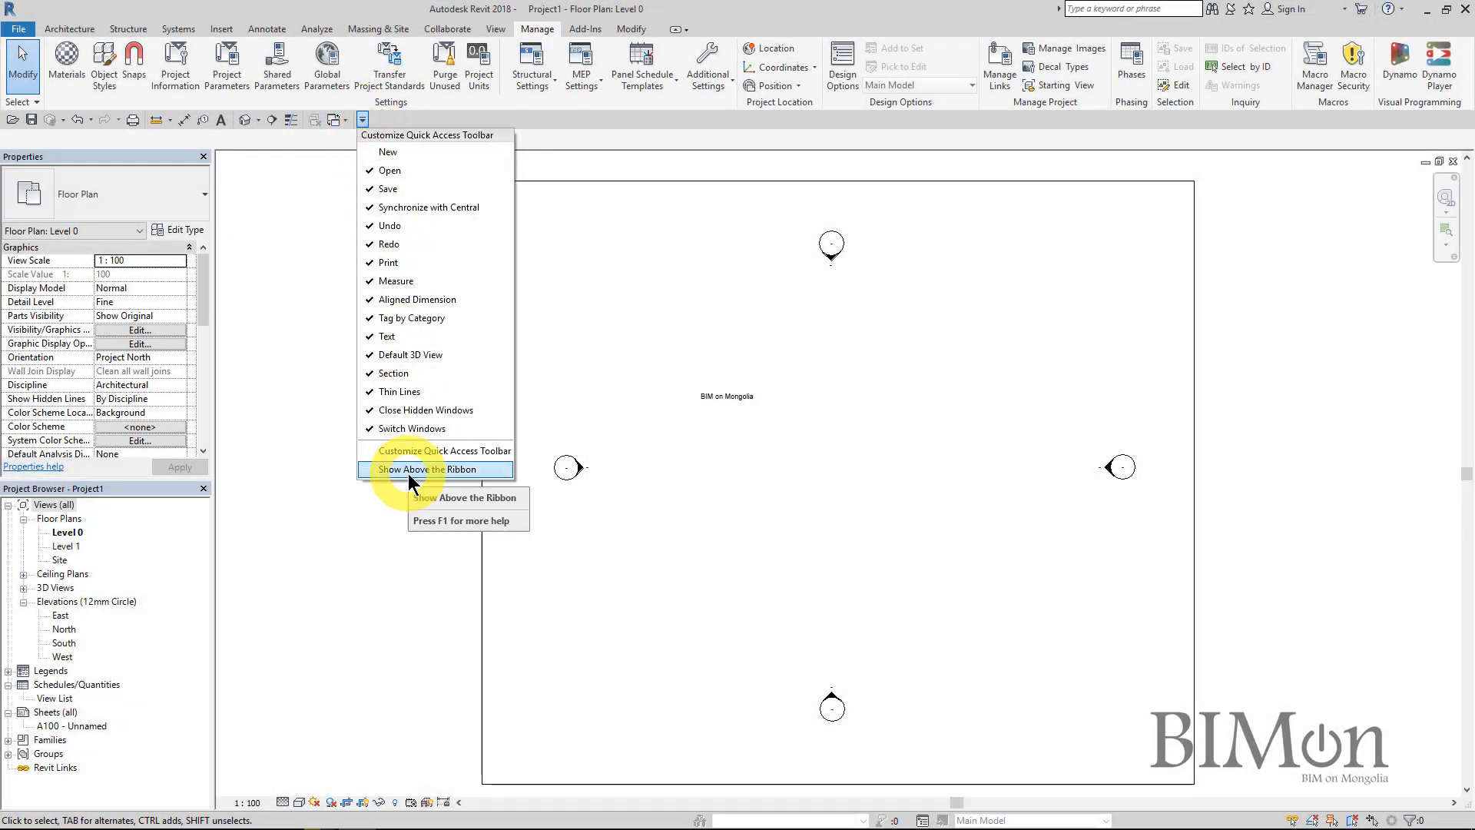